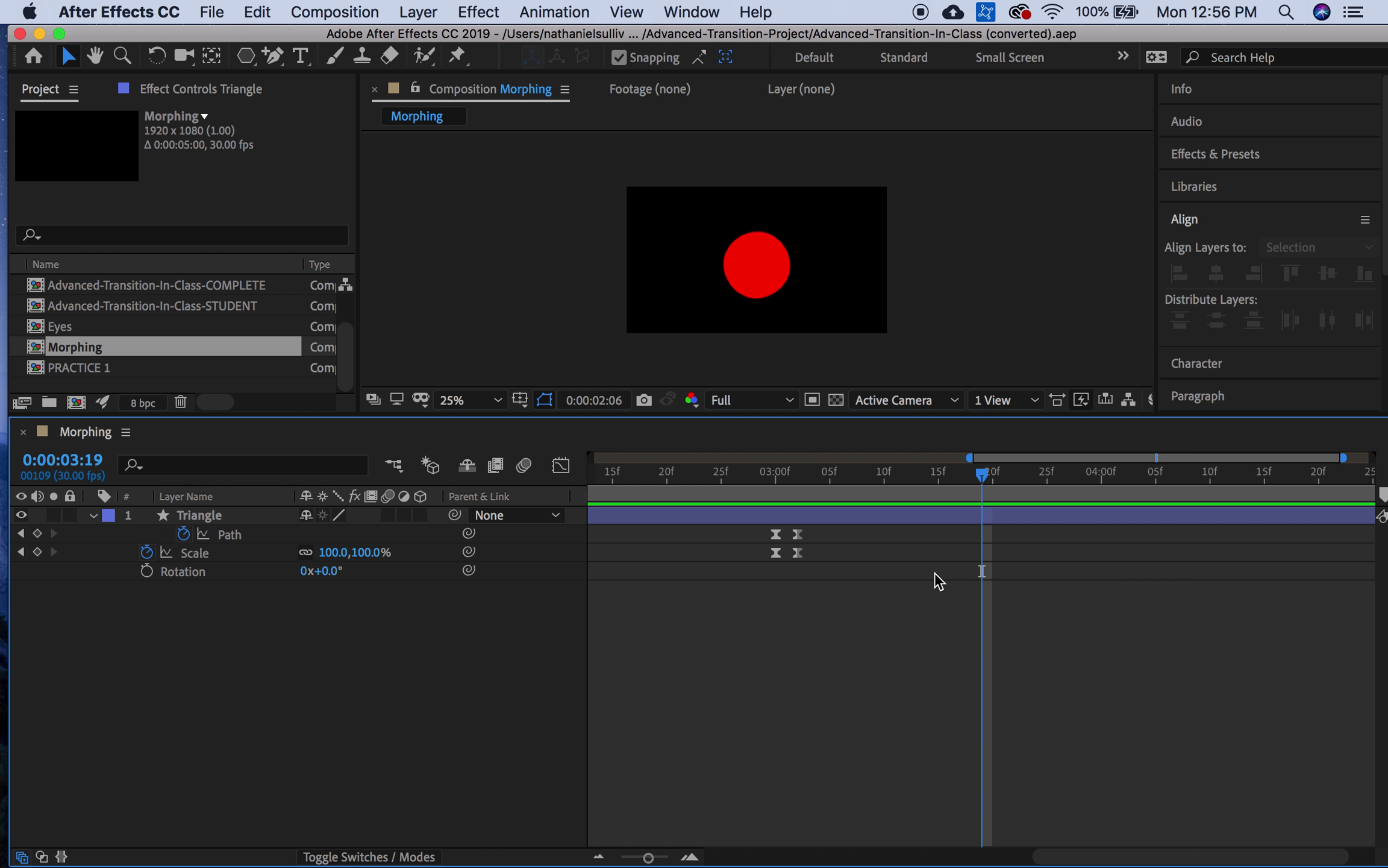
- Start keyframing the Triangle layer's Rotation at 0:00:00:00 and show all of the layer's keyframed properties
key("space")
key("Home")
key("r")
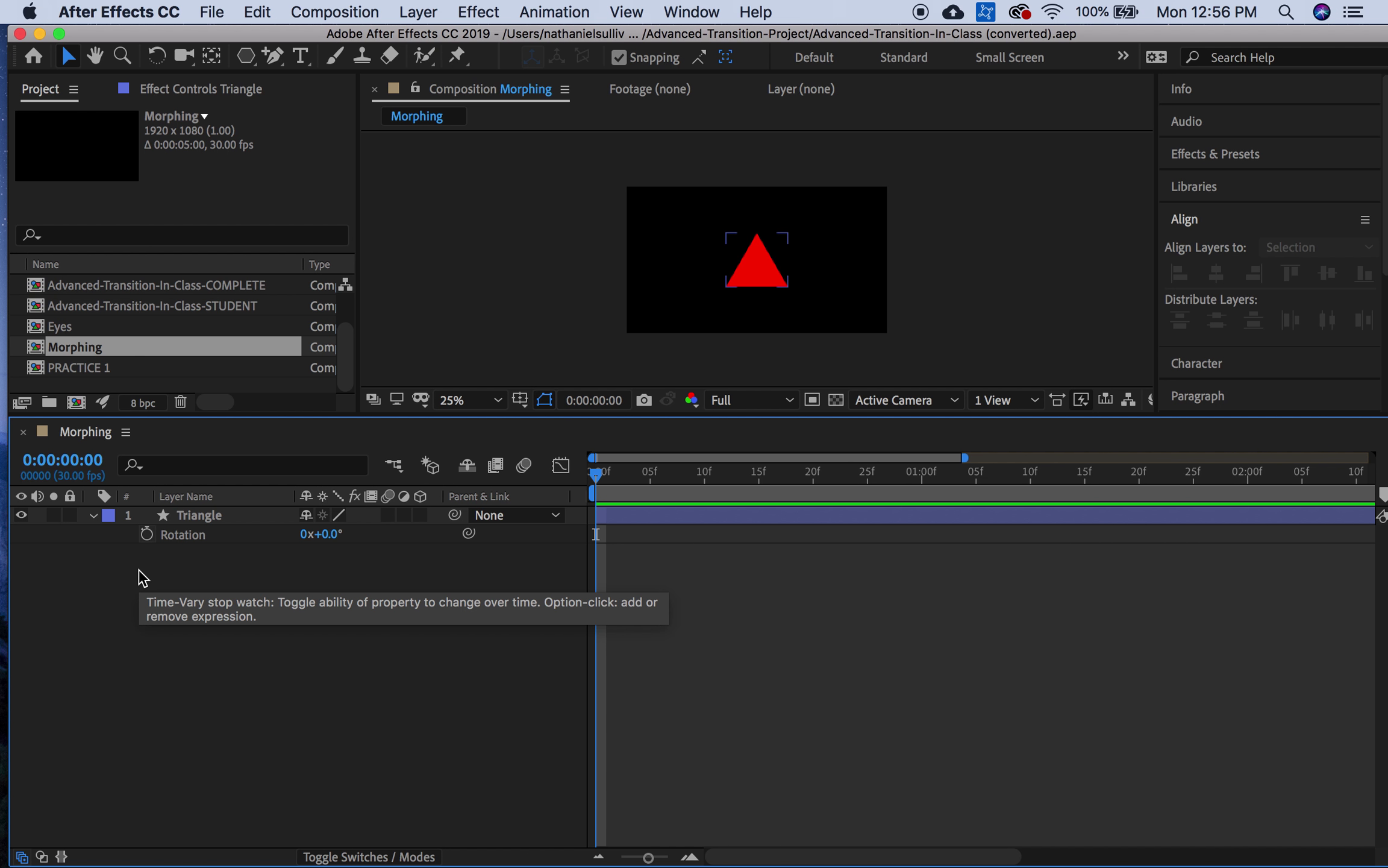
left_click(142, 577)
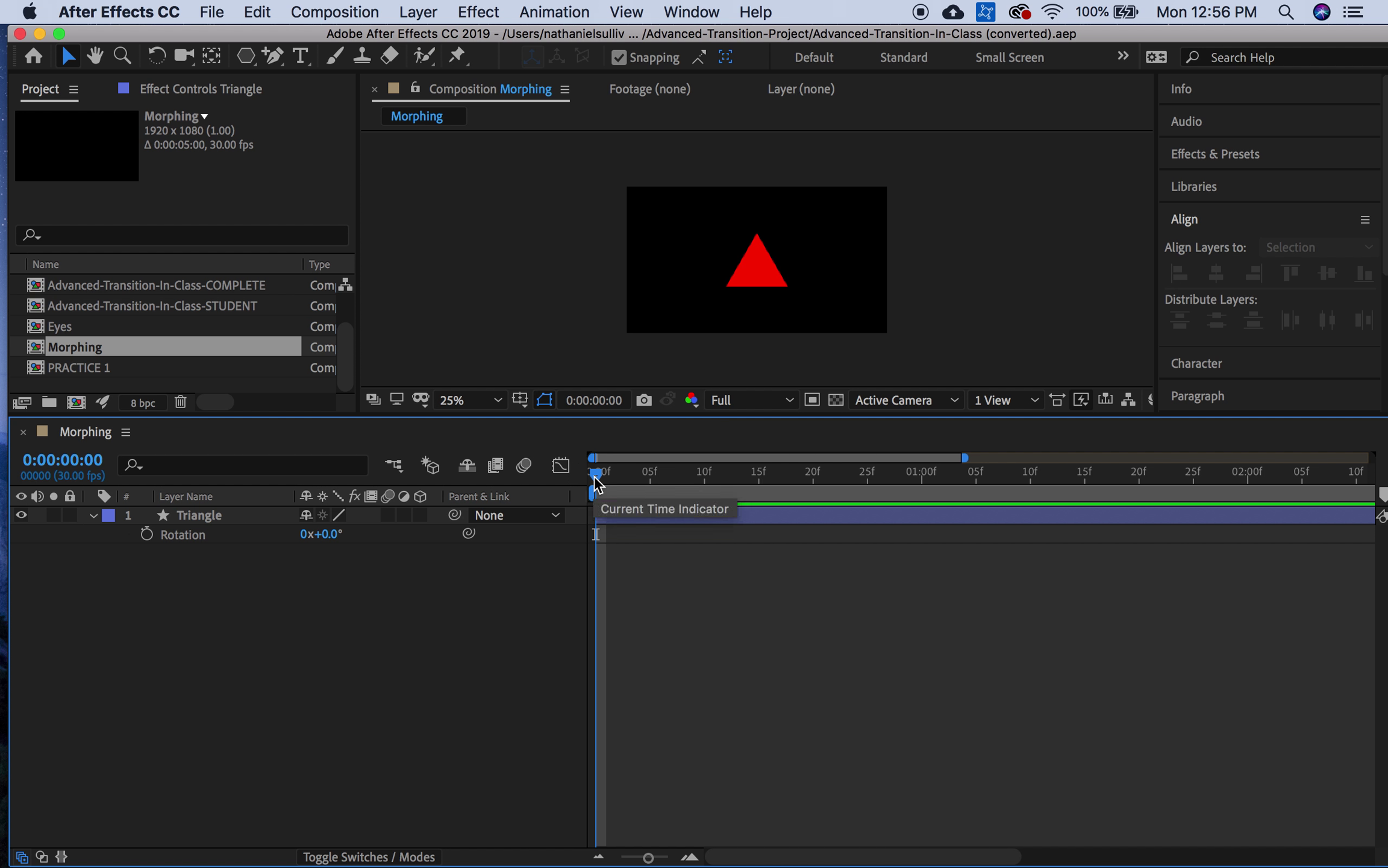
left_click(189, 519)
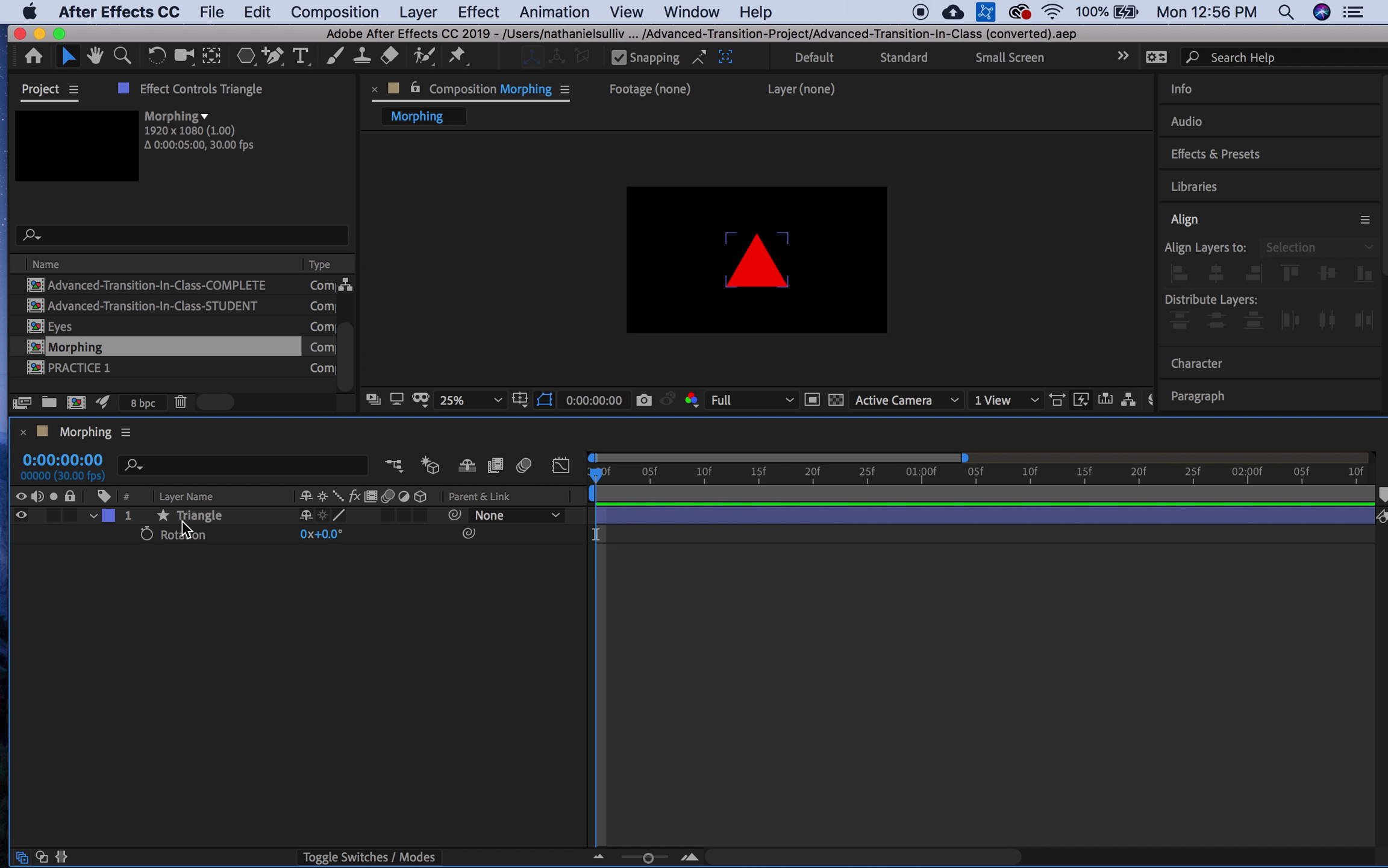
left_click(146, 534)
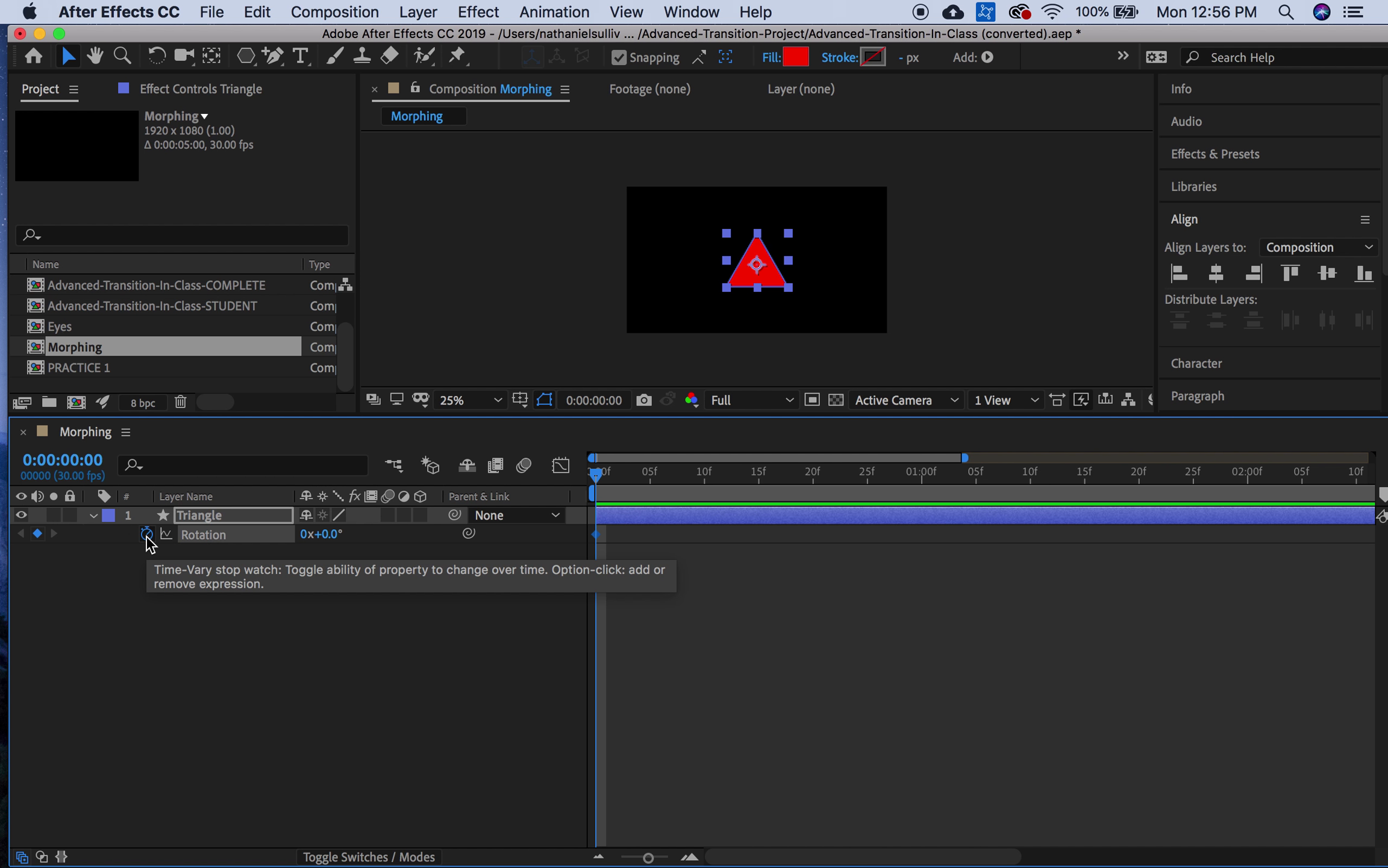
key("u")
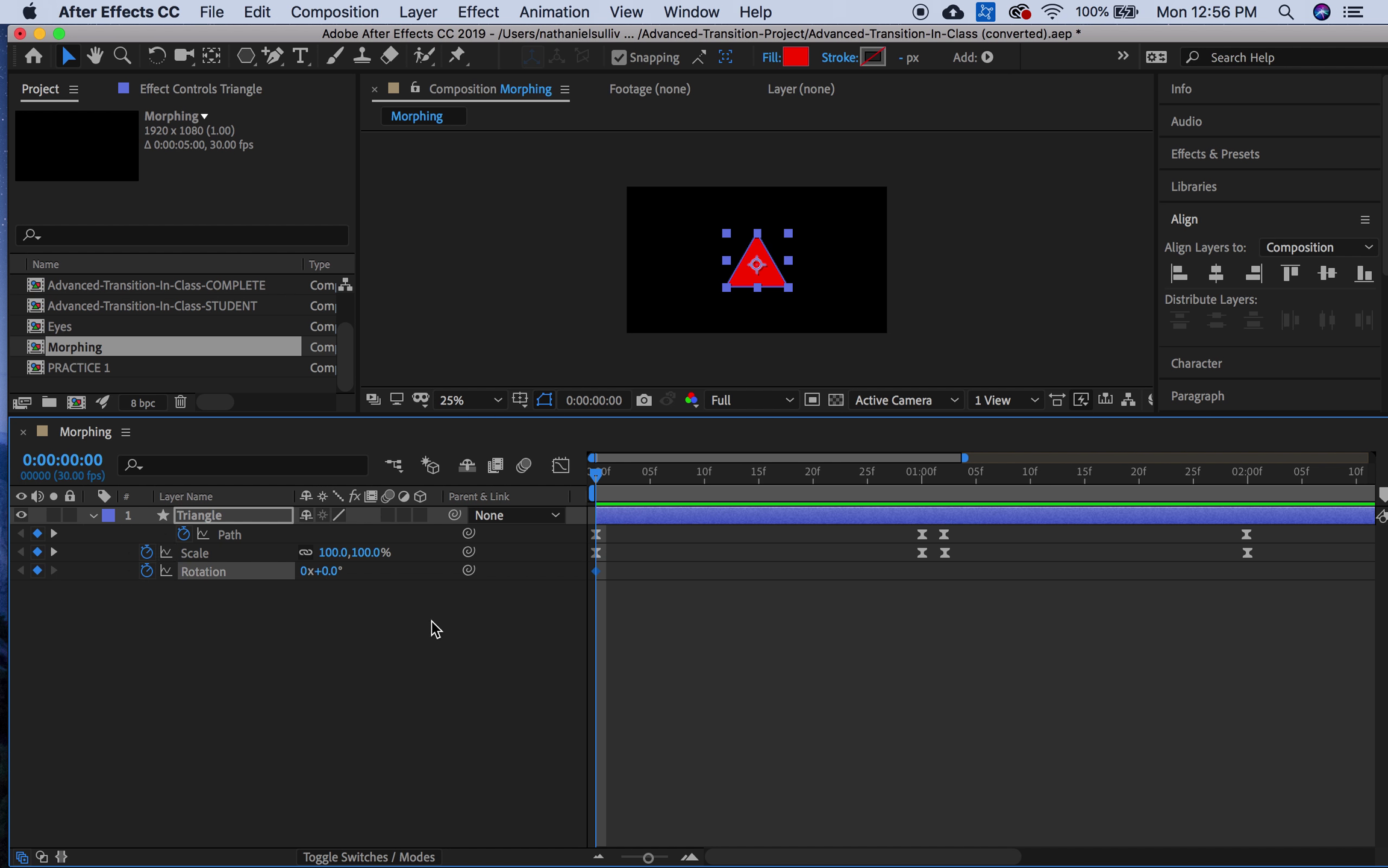
- Review the morph, apply Easy Ease to the Triangle's first Rotation keyframe and return to 0:00:00:00
key("space")
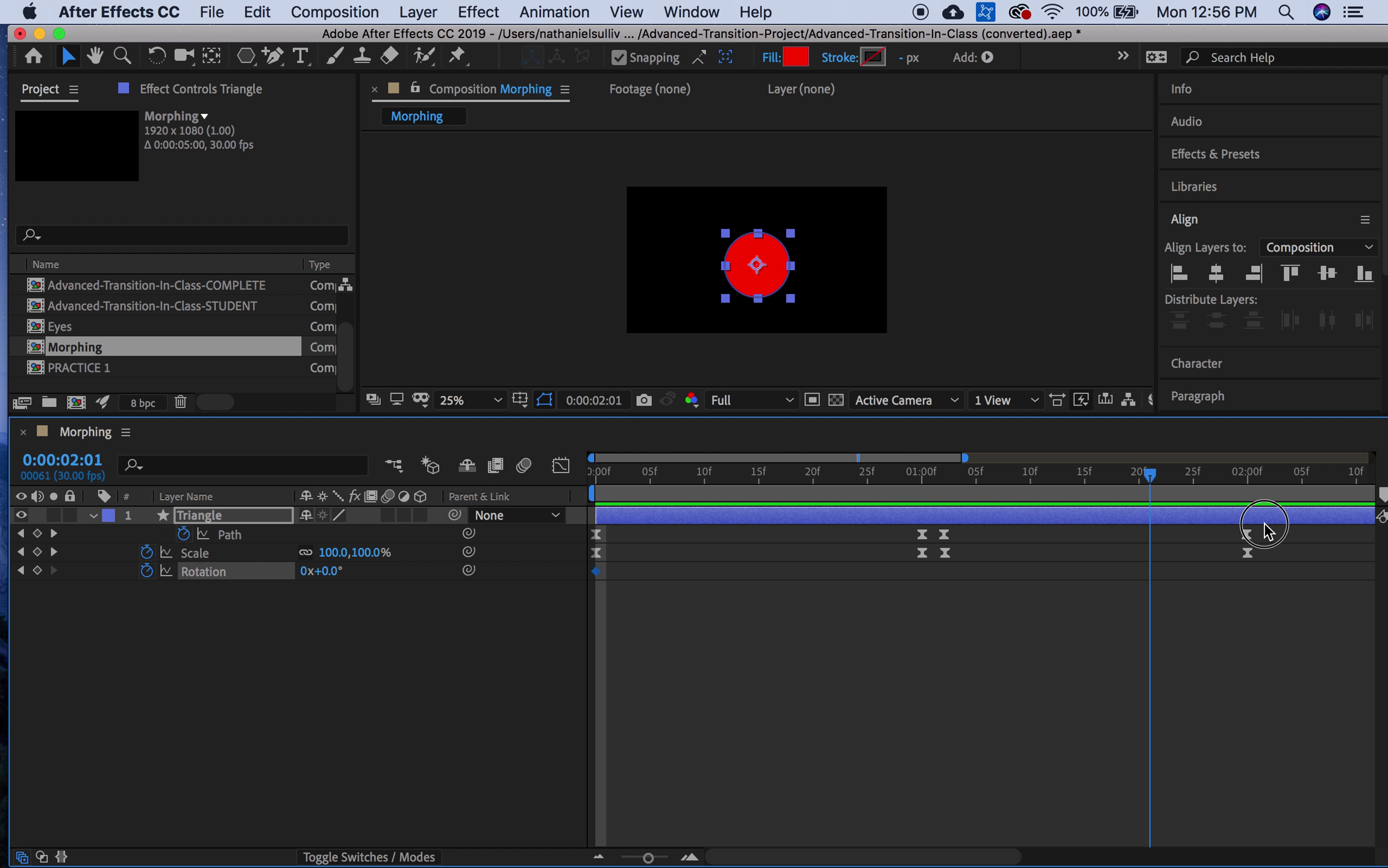
left_click_drag(1045, 451, 979, 447)
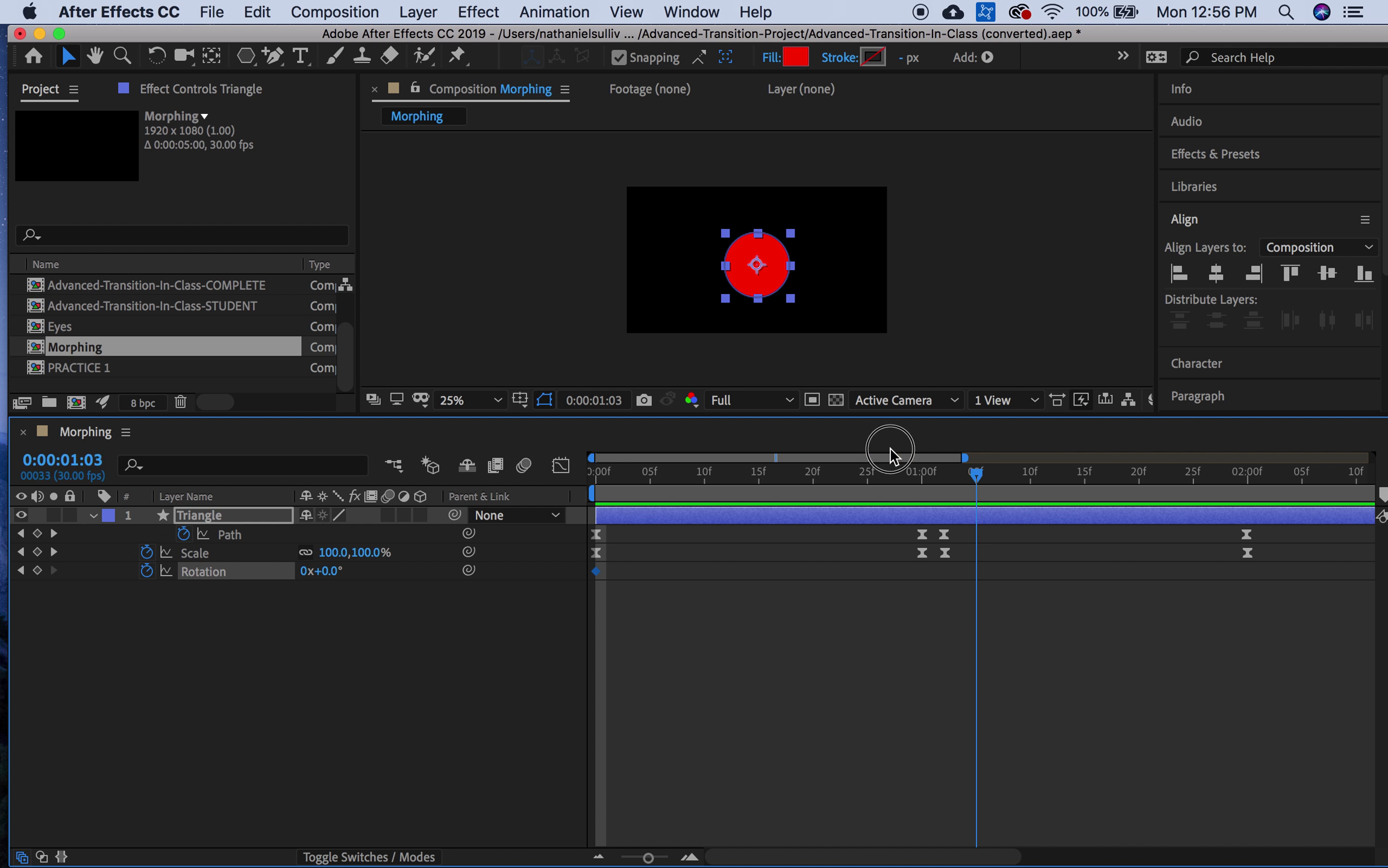
left_click_drag(891, 447, 747, 427)
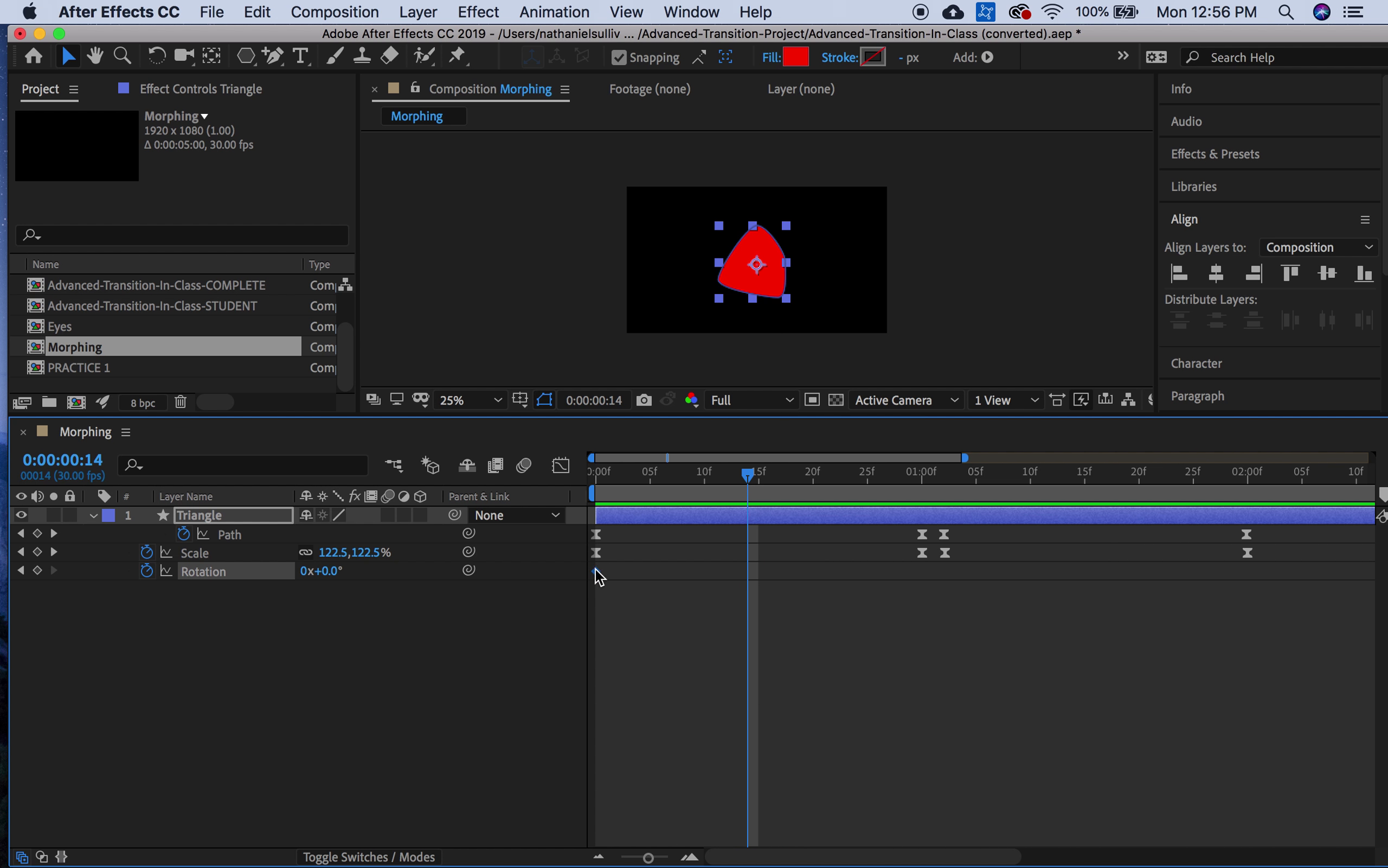
mouse_move(595, 569)
left_click_drag(748, 476, 498, 480)
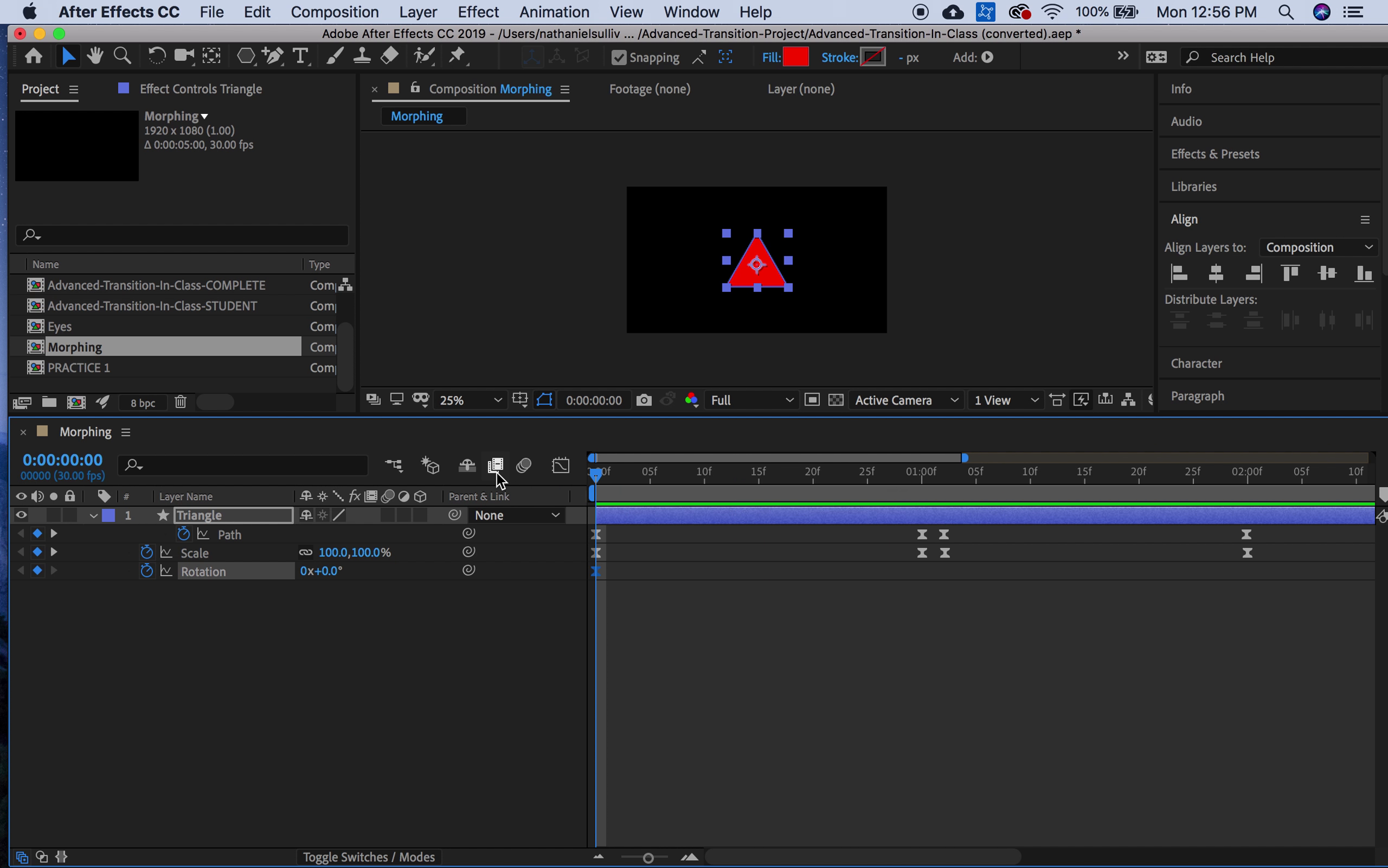
- Scrub through the triangle-to-circle morph, switch to the Pan Behind (Anchor Point) tool and deselect the Triangle layer
left_click_drag(597, 473, 817, 502)
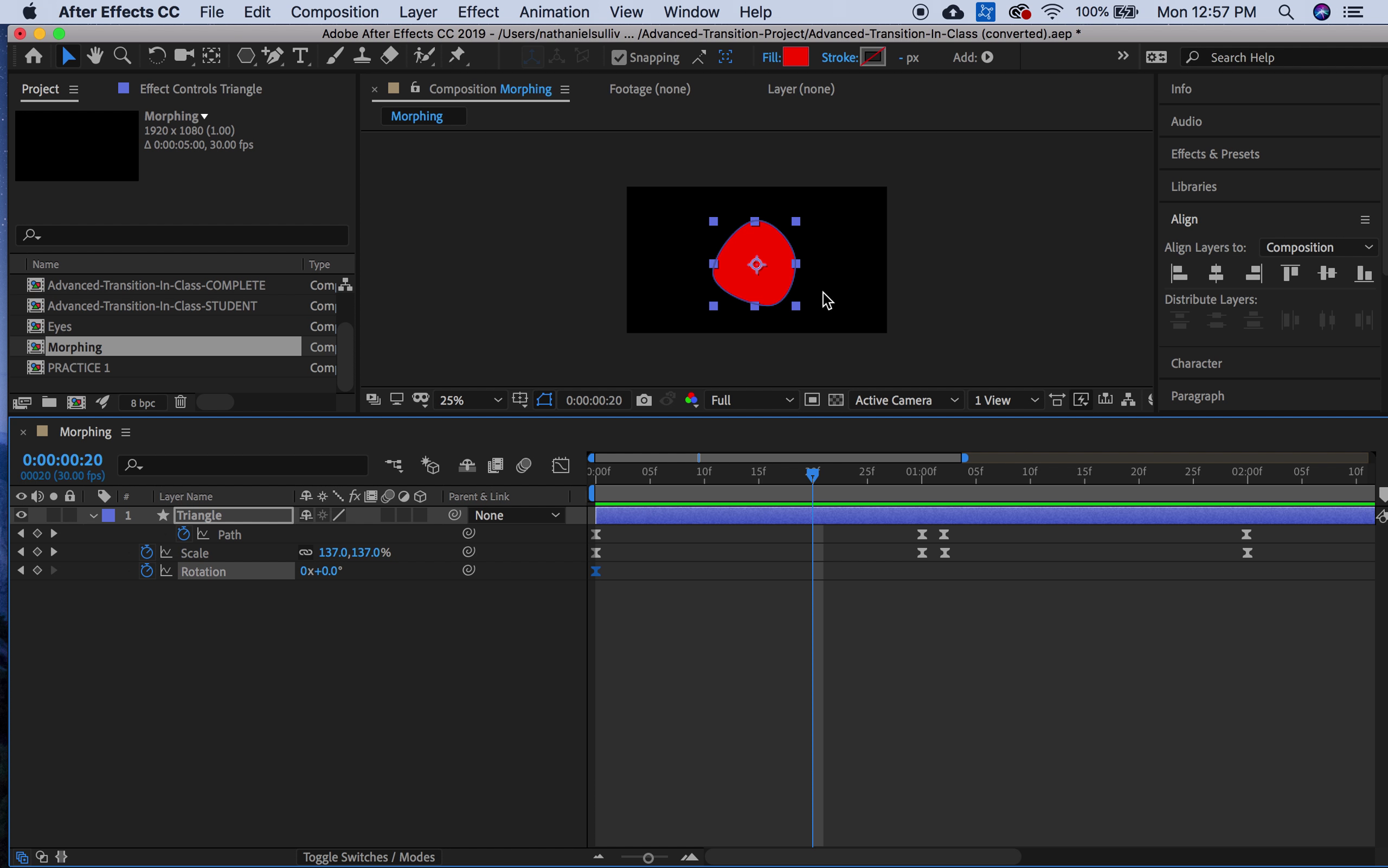
left_click_drag(813, 473, 662, 414)
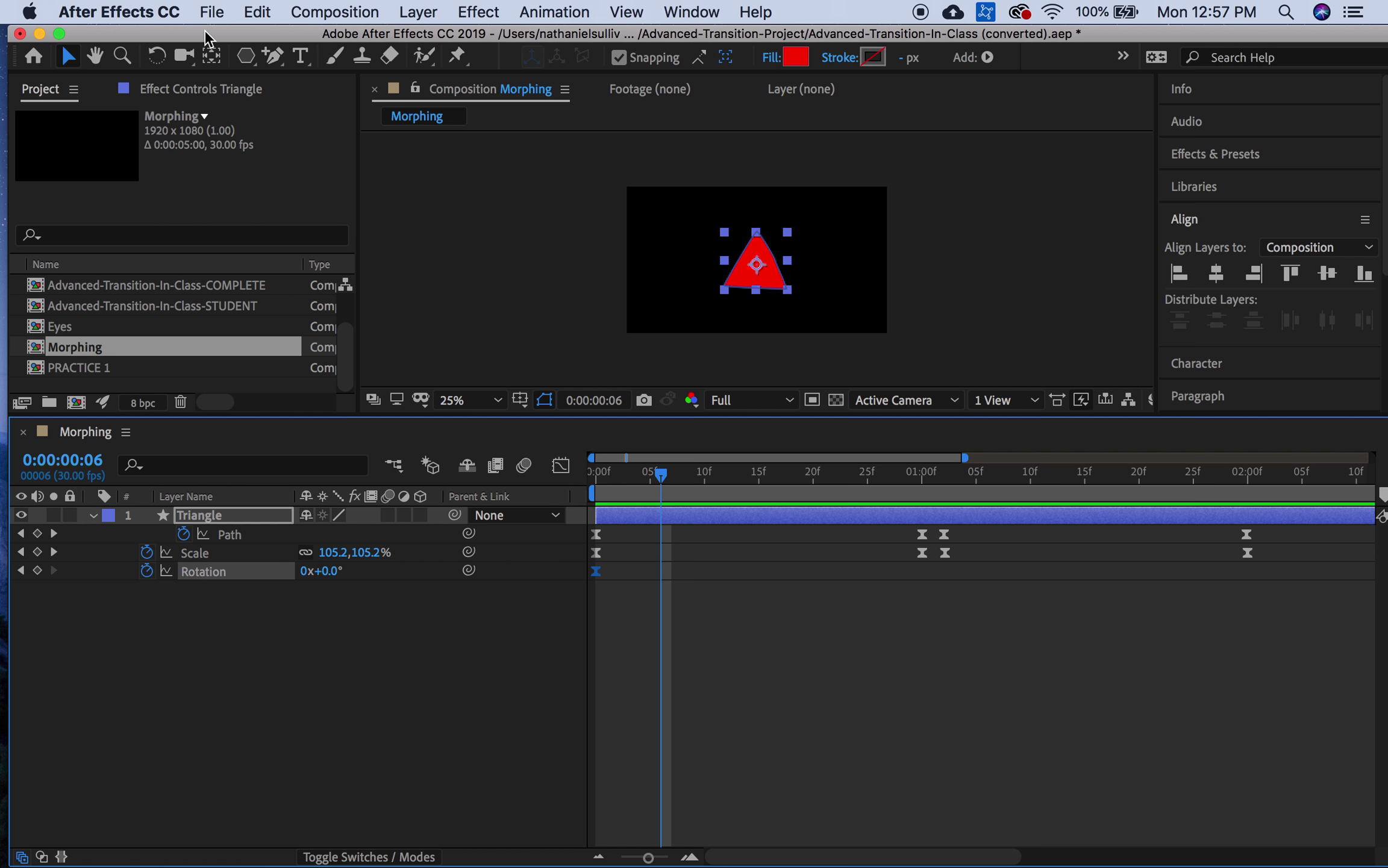
left_click(211, 56)
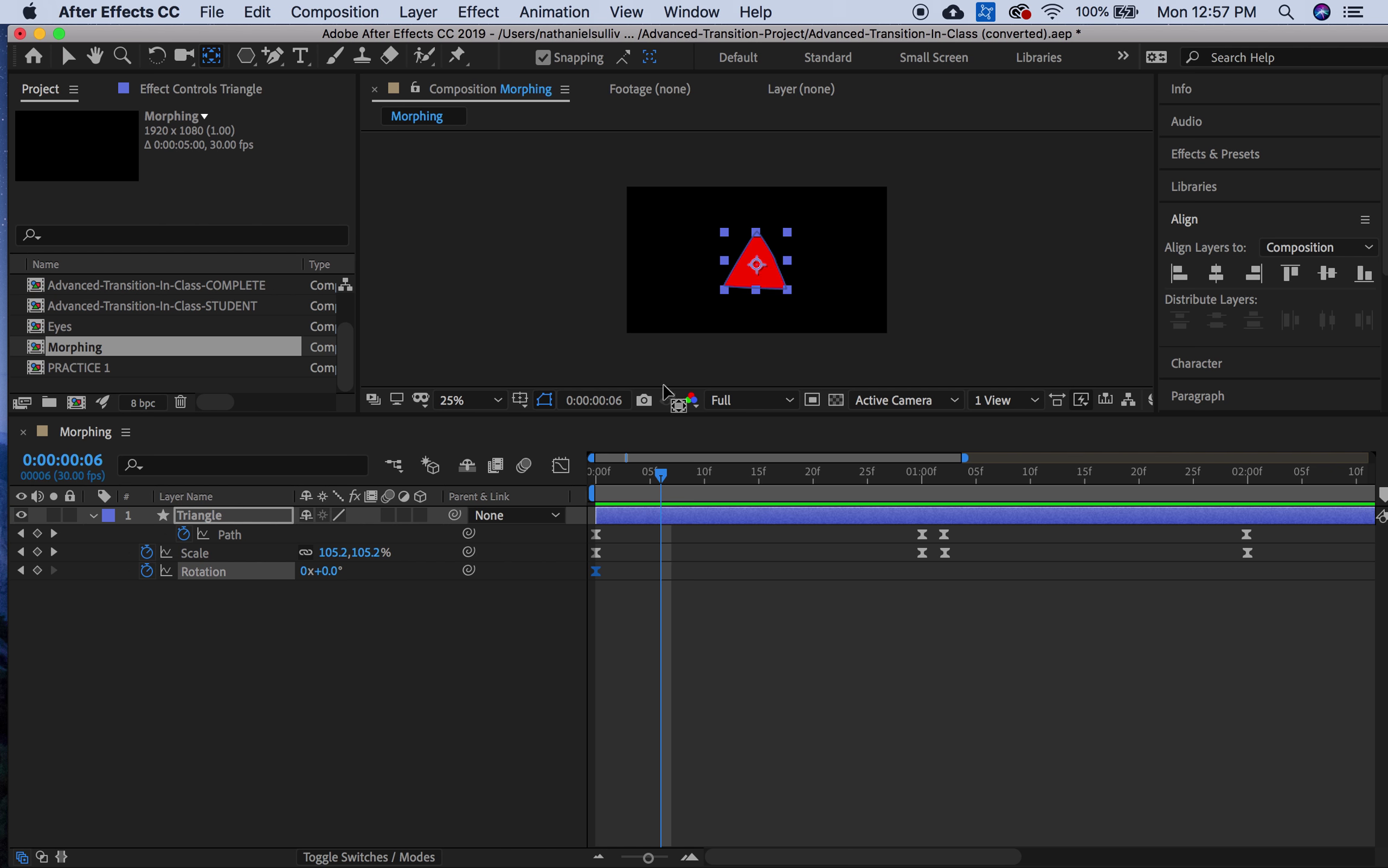
left_click(431, 605)
- Add eased Rotation keyframes to the Triangle layer at 0:00:01:00 and 0:00:01:02, aligned with the Scale keyframes
left_click_drag(670, 473, 559, 466)
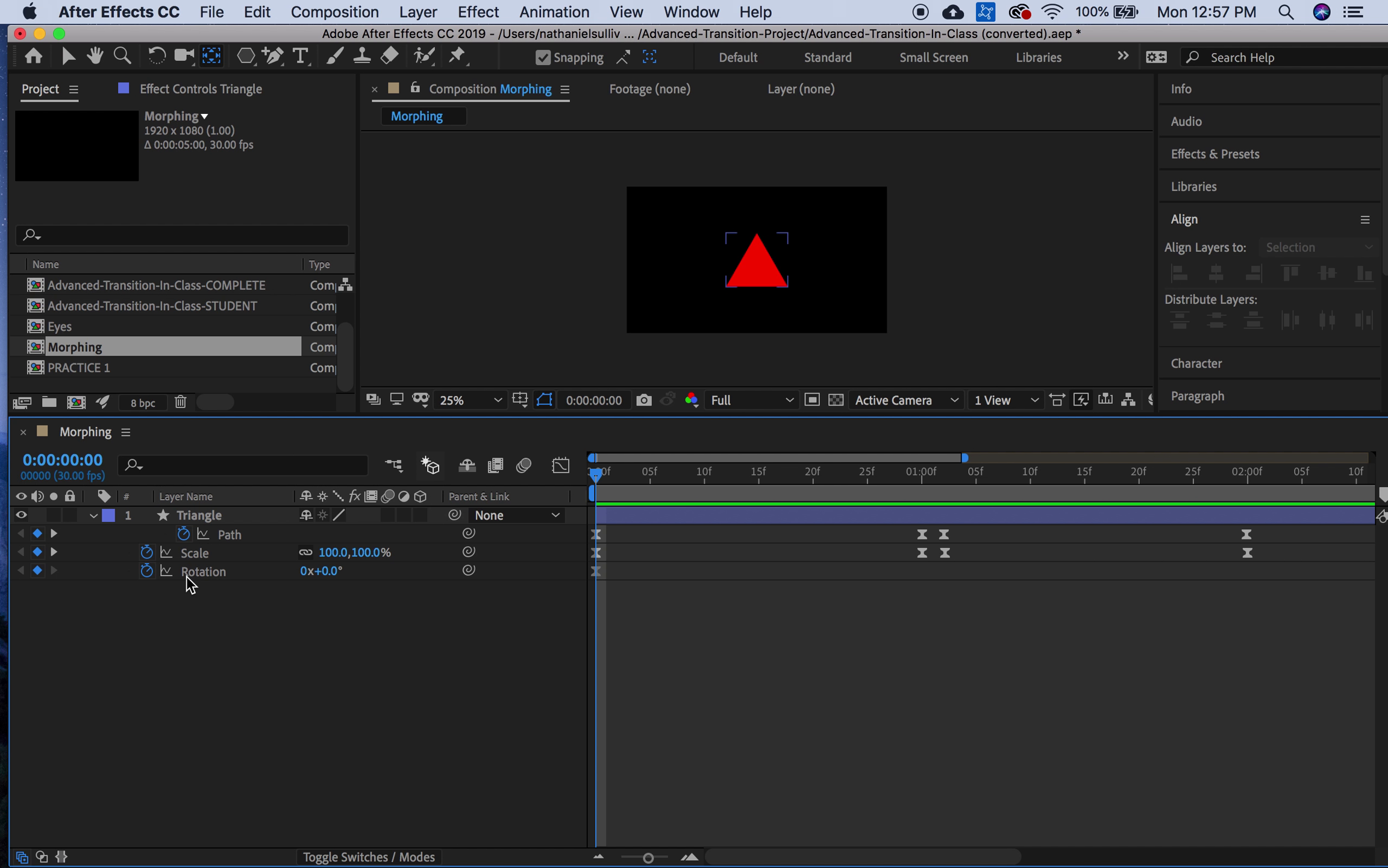
left_click_drag(593, 478, 921, 479)
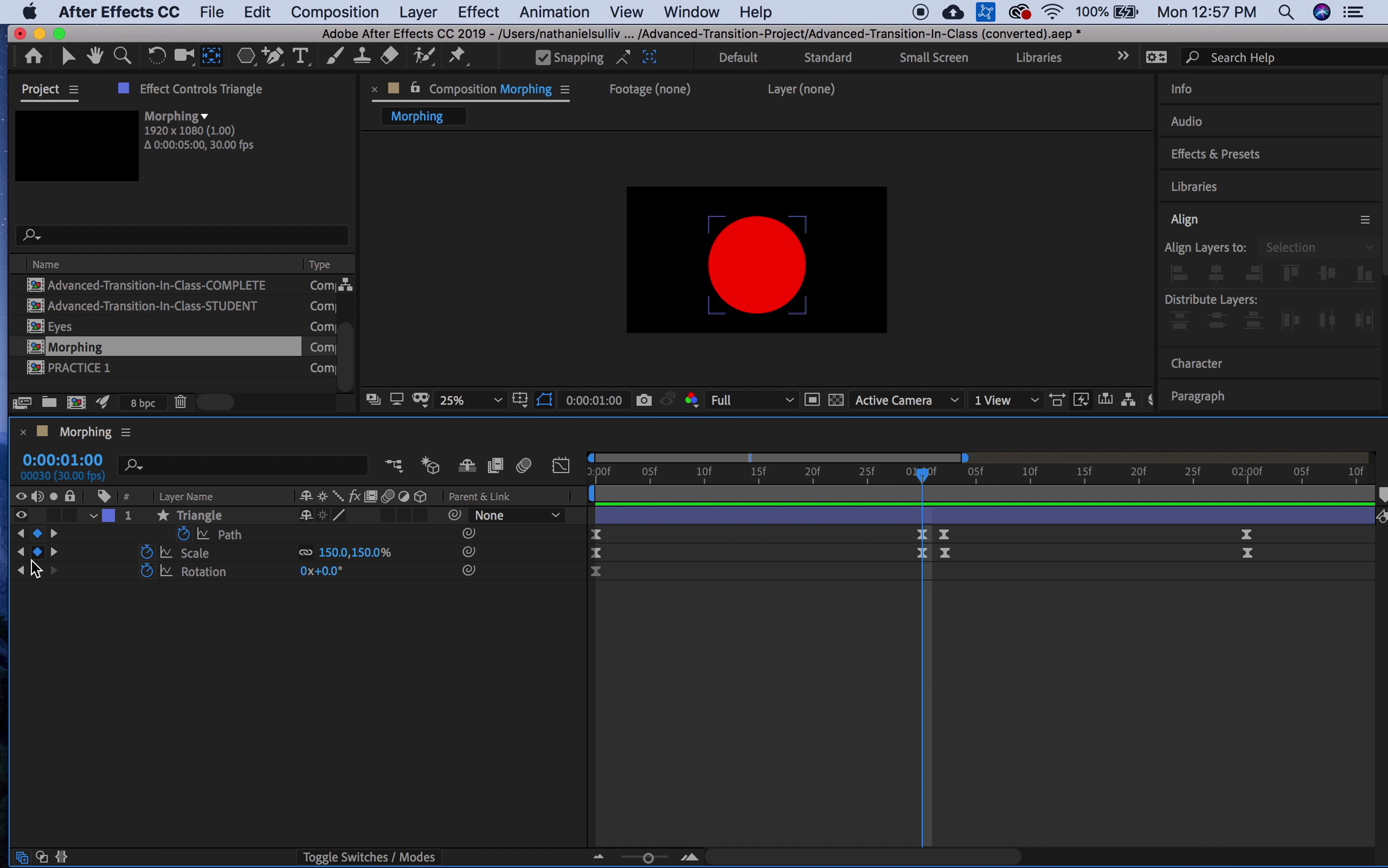
left_click(37, 569)
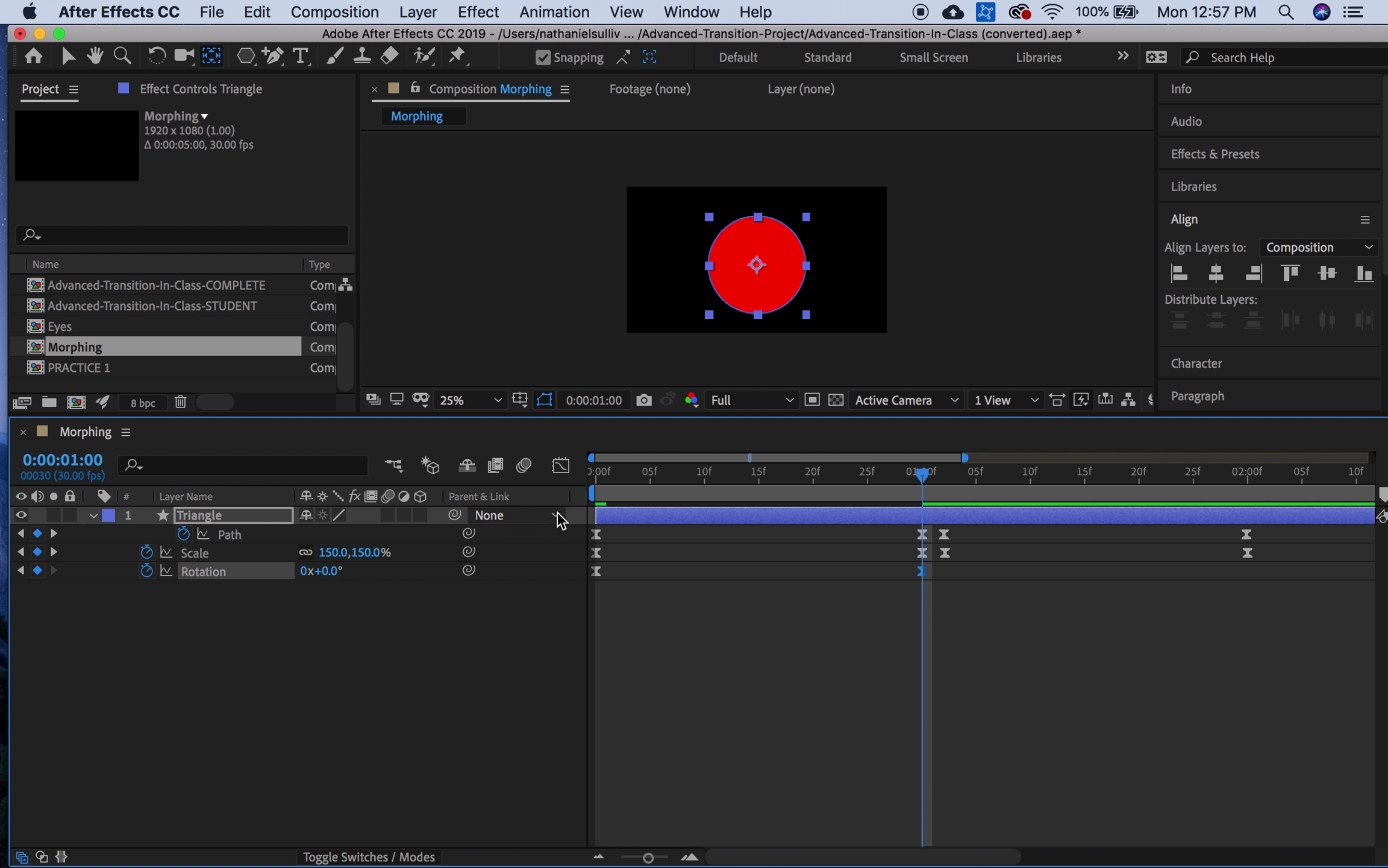
left_click(55, 551)
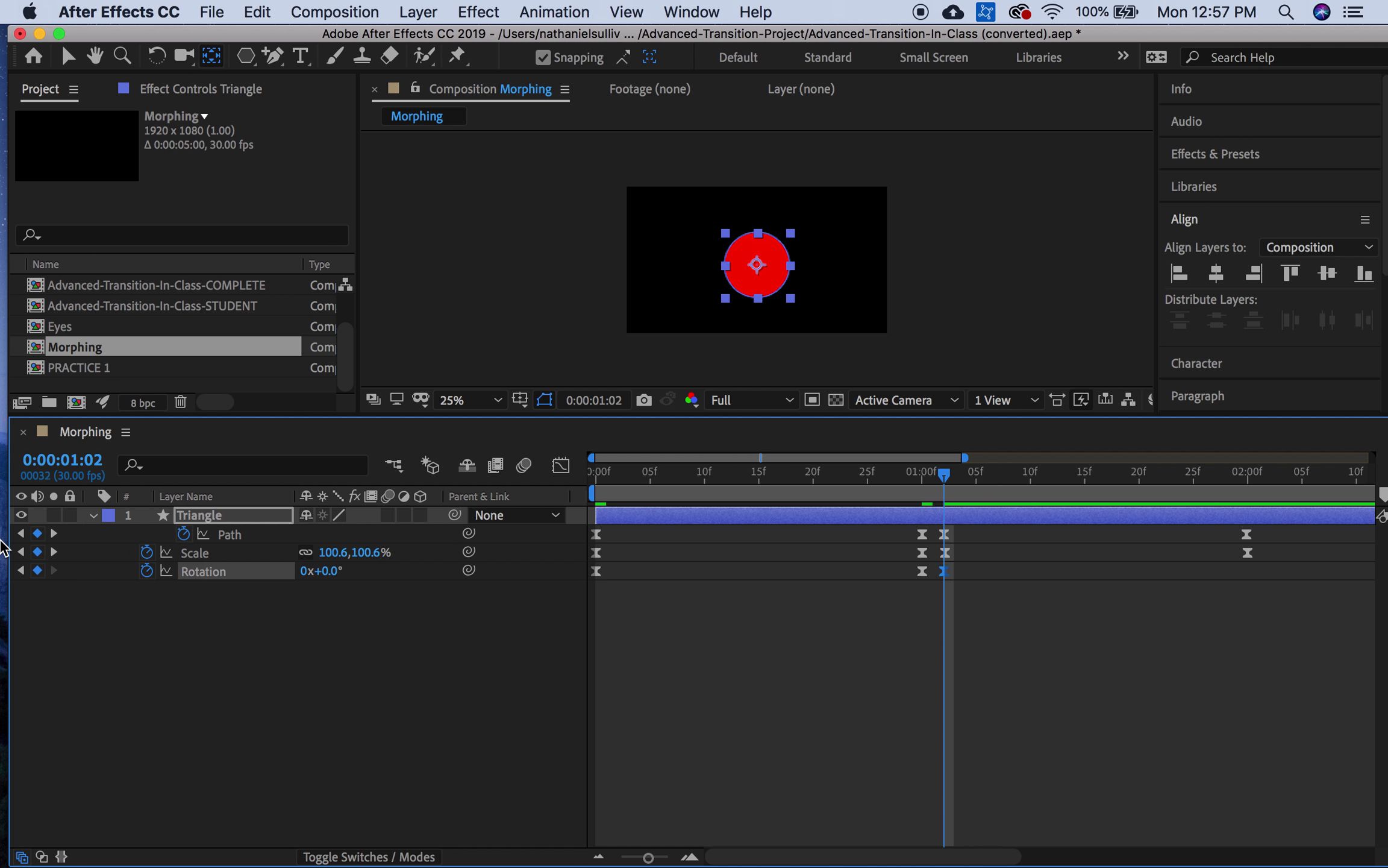
- Set the Triangle's Rotation to 90° at both the 0:00:01:00 and 0:00:01:02 keyframes
left_click(22, 552)
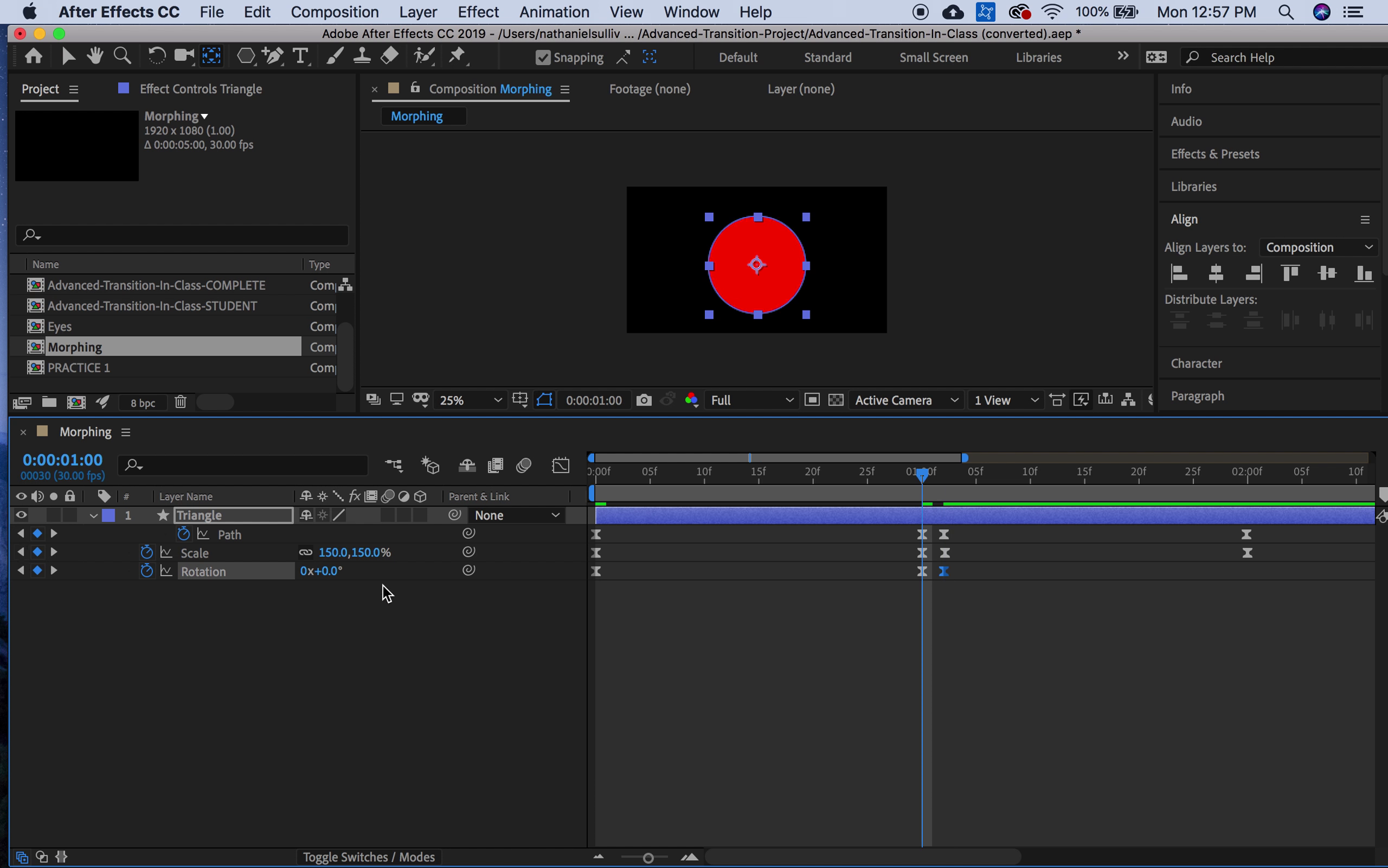
left_click(323, 572)
type("90")
key("Return")
left_click(53, 571)
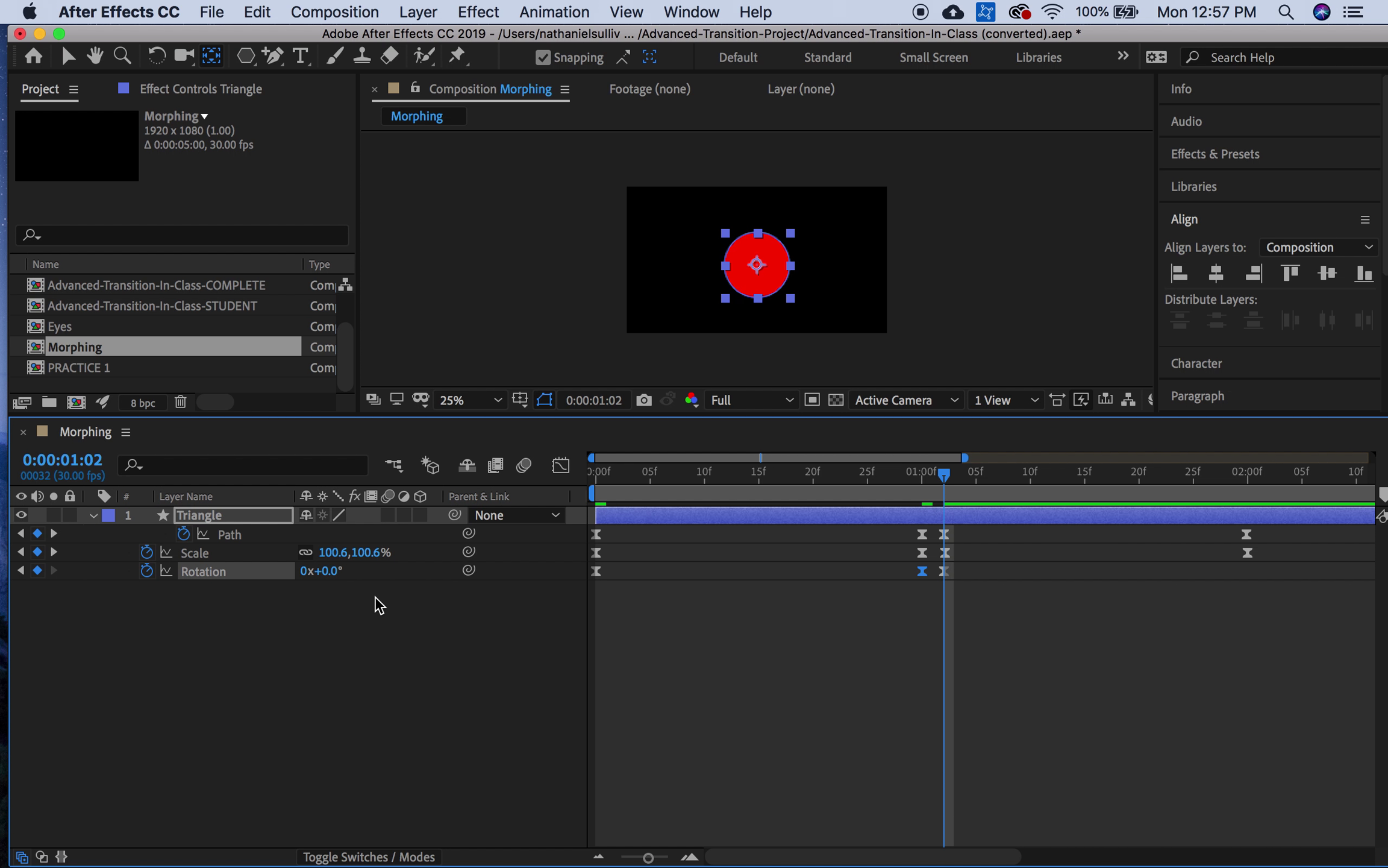
left_click(324, 571)
type("90")
key("Return")
- Preview the rotating triangle-to-circle morph from the beginning of the composition
left_click_drag(606, 477, 596, 478)
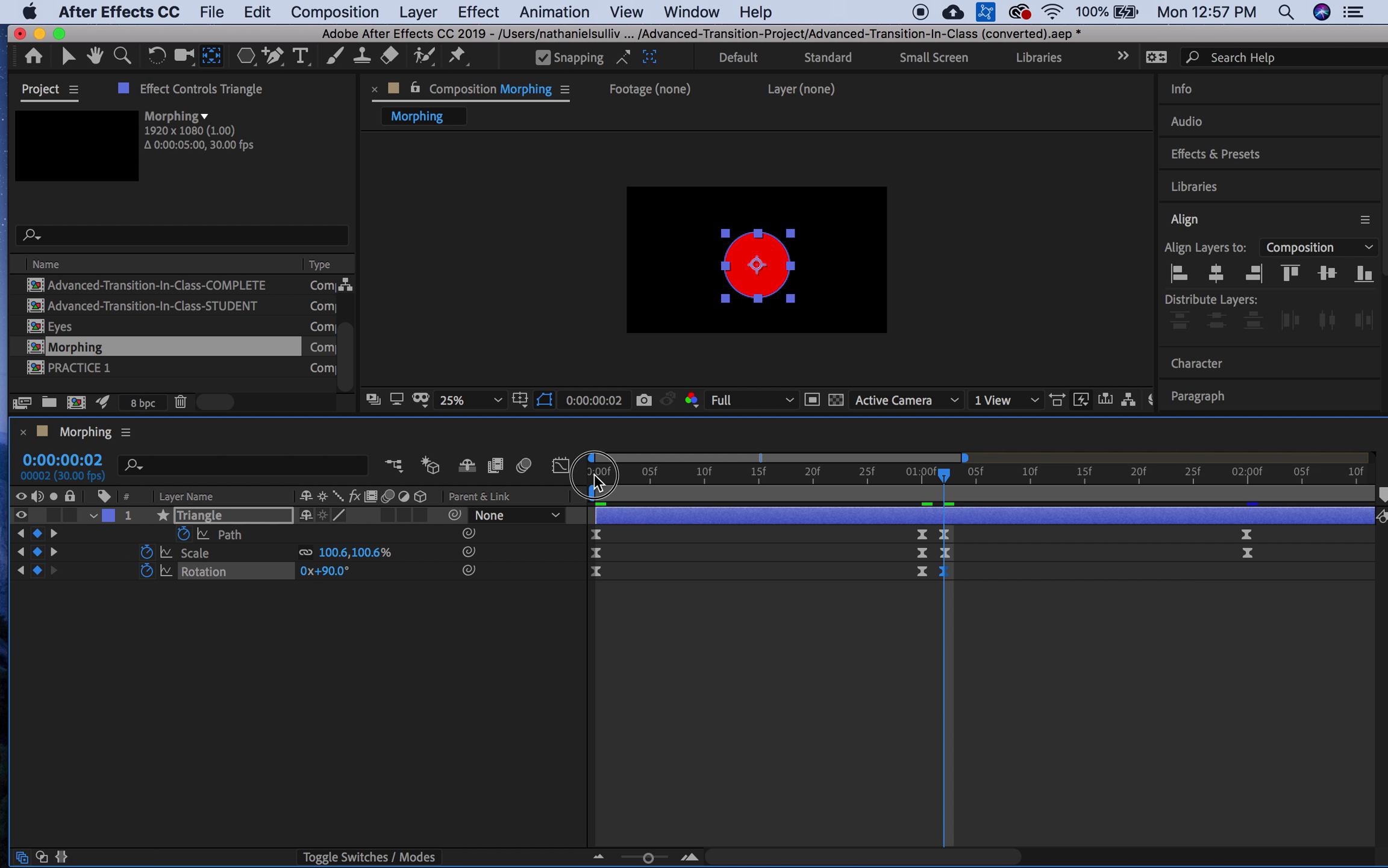
key("space")
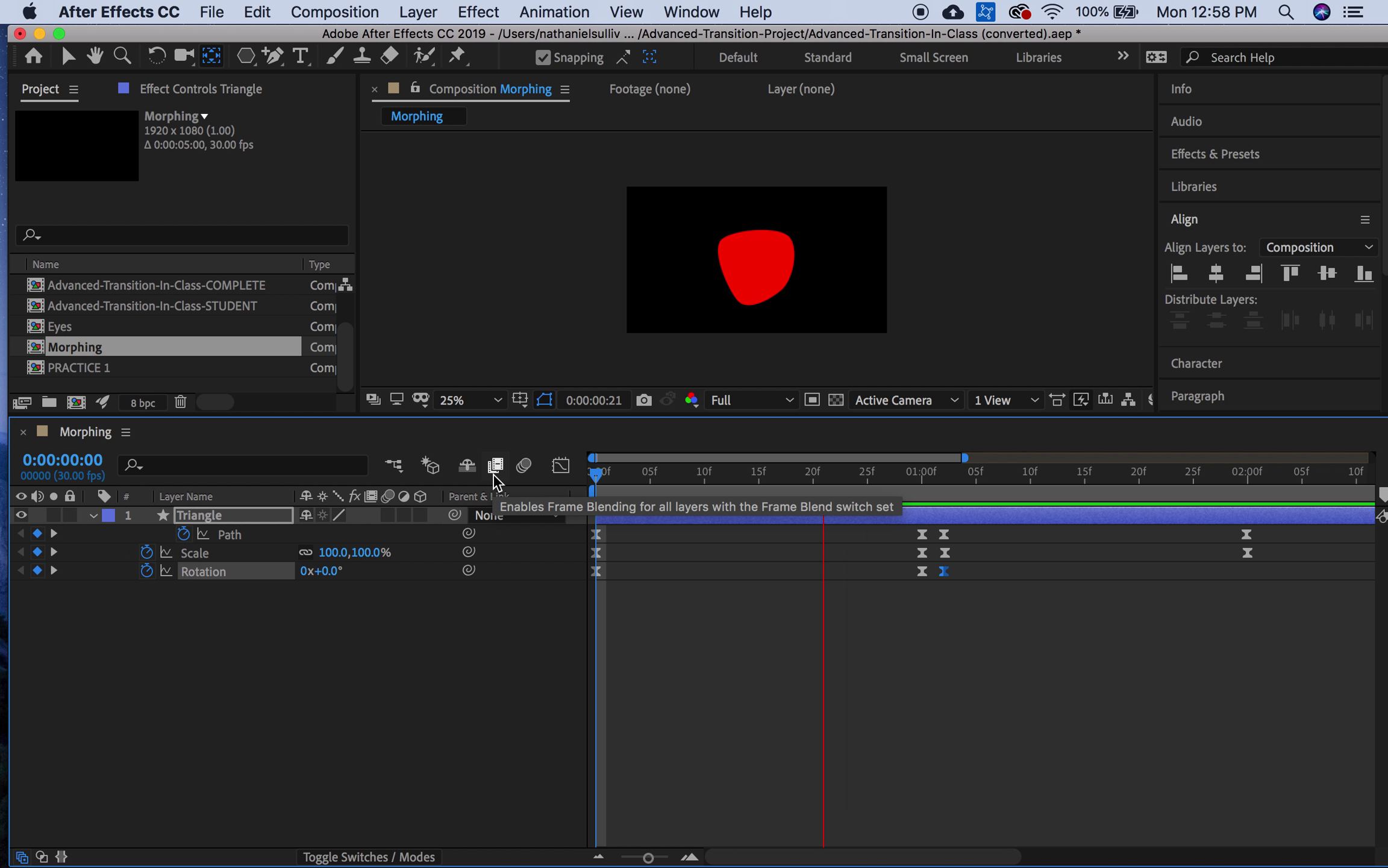
key("space")
- Add an eased Rotation keyframe to the Triangle layer at 0:00:02:00, where the morph into the square begins
scroll(617, 583, "right", 10)
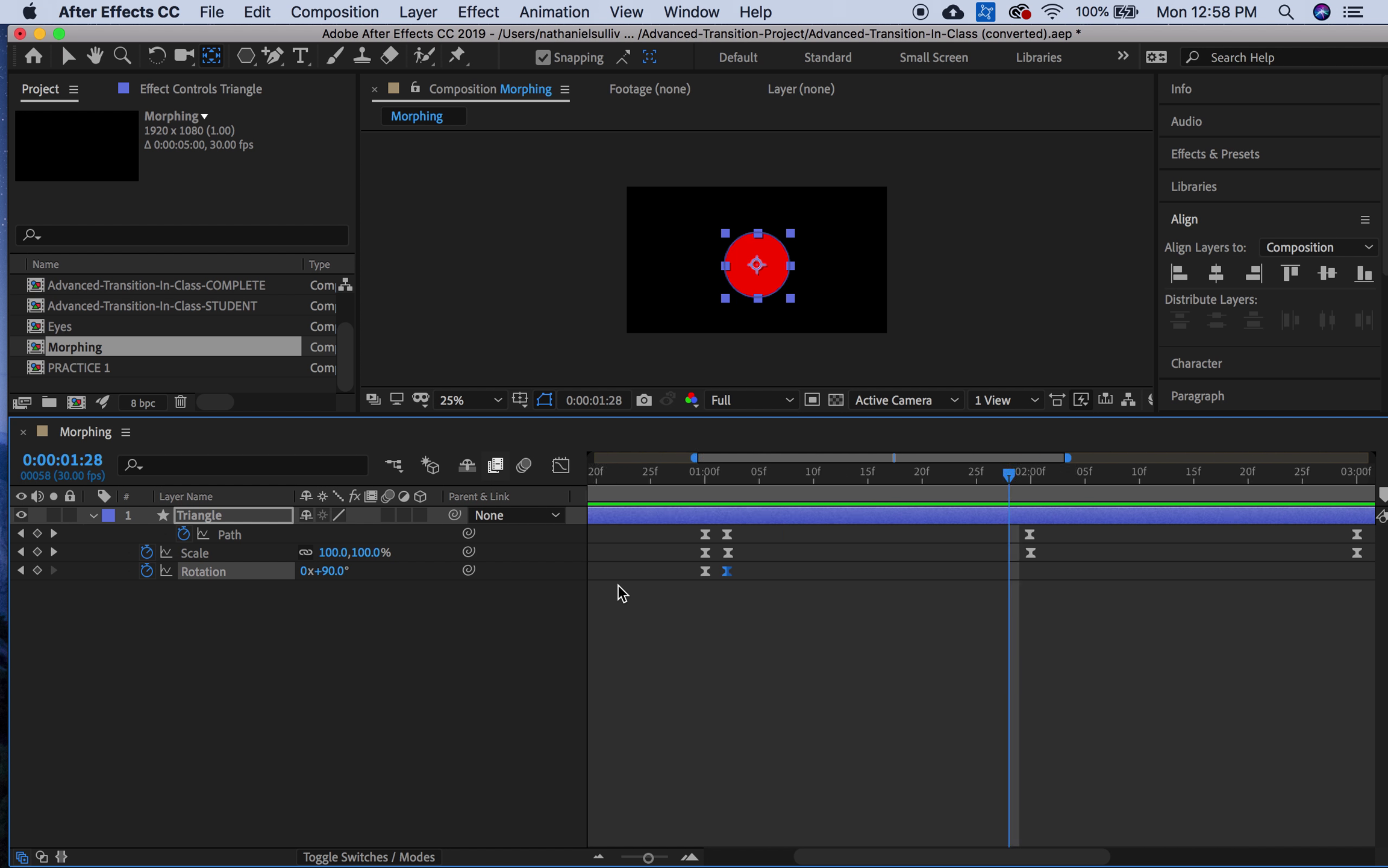
left_click_drag(840, 473, 1019, 473)
left_click_drag(1226, 533, 851, 499)
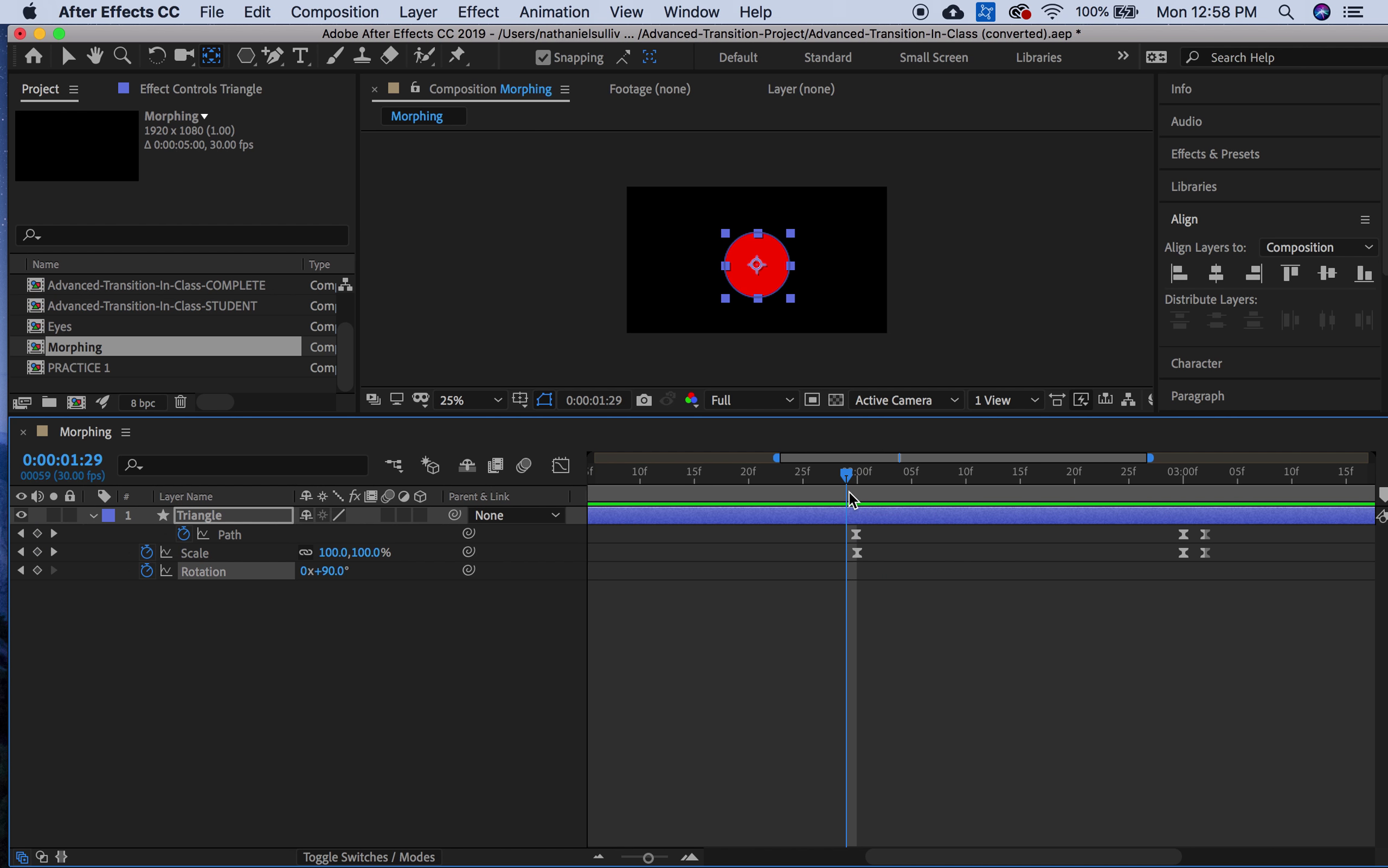
left_click(37, 571)
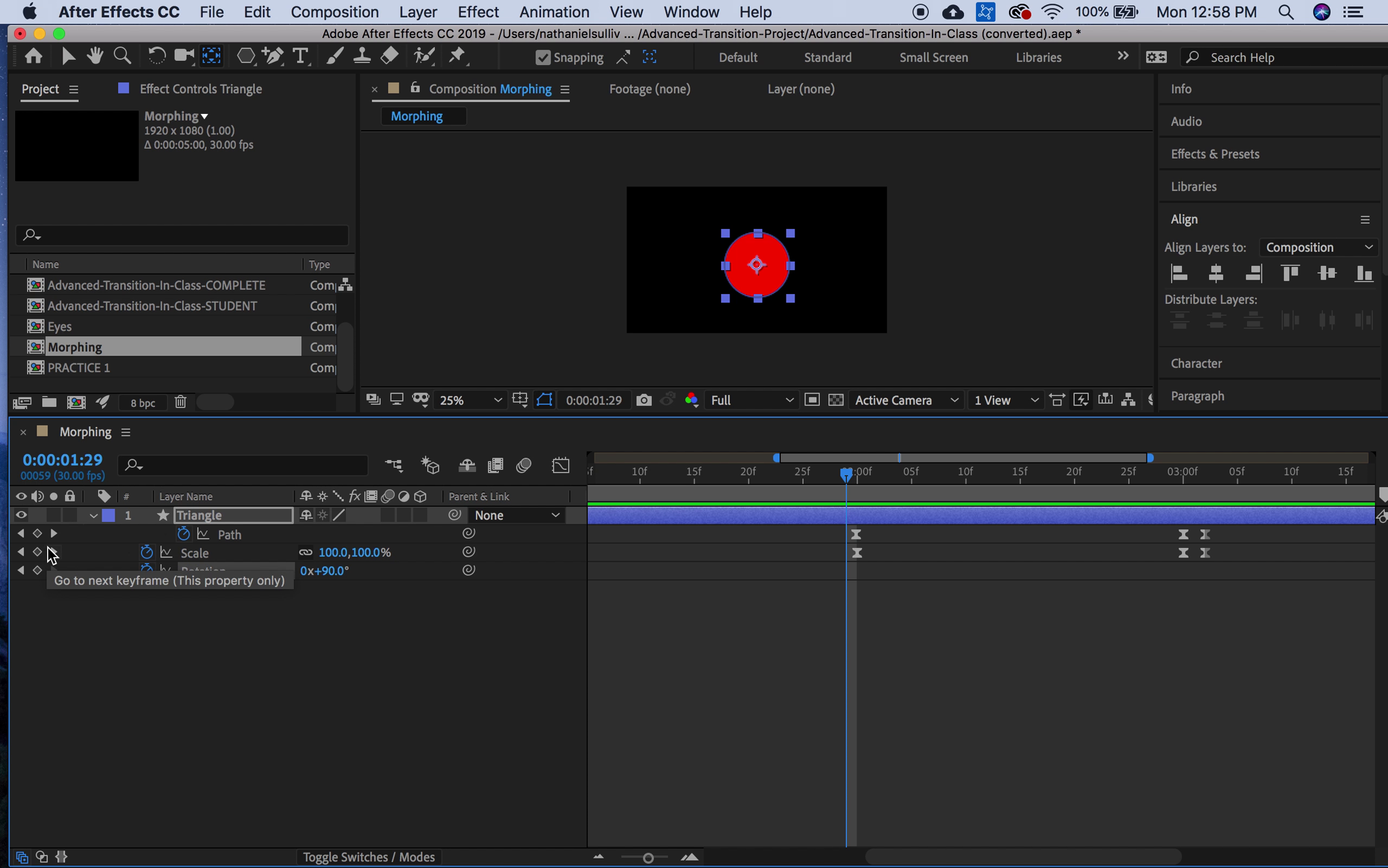
left_click(53, 552)
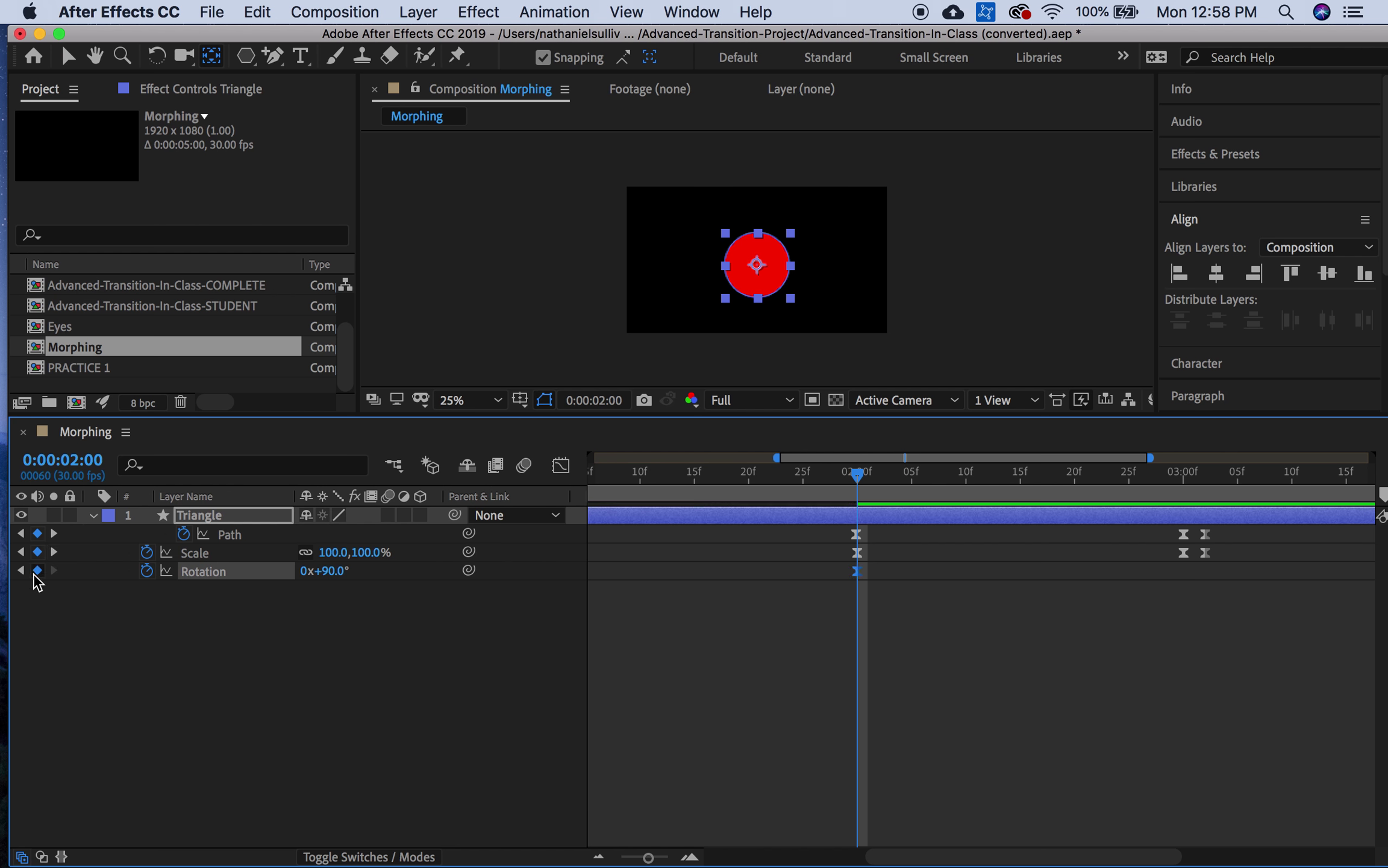
left_click(37, 571)
- Set the Triangle's Rotation to 180° at 0:00:03:00 with an eased keyframe
left_click(54, 552)
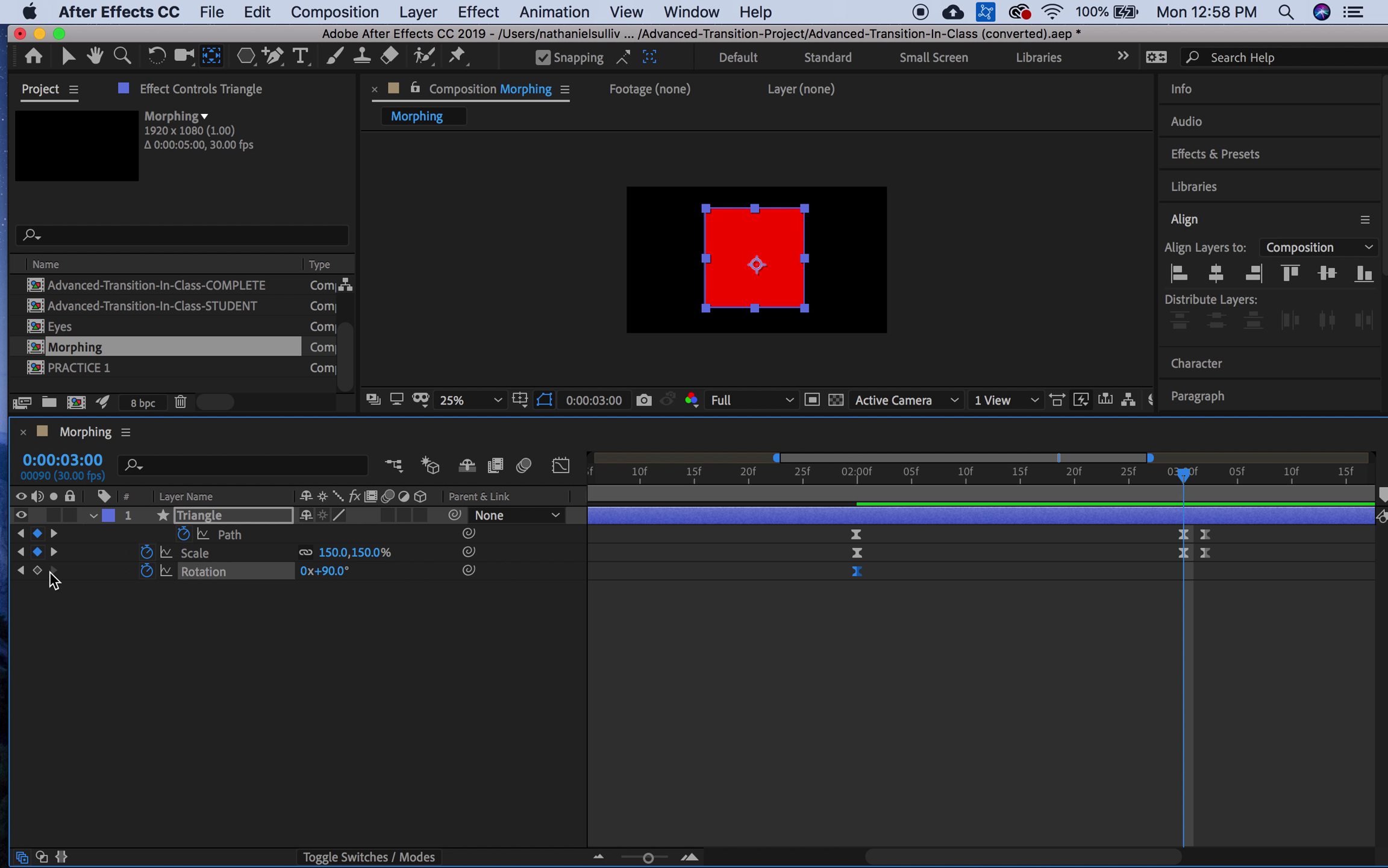
left_click(335, 571)
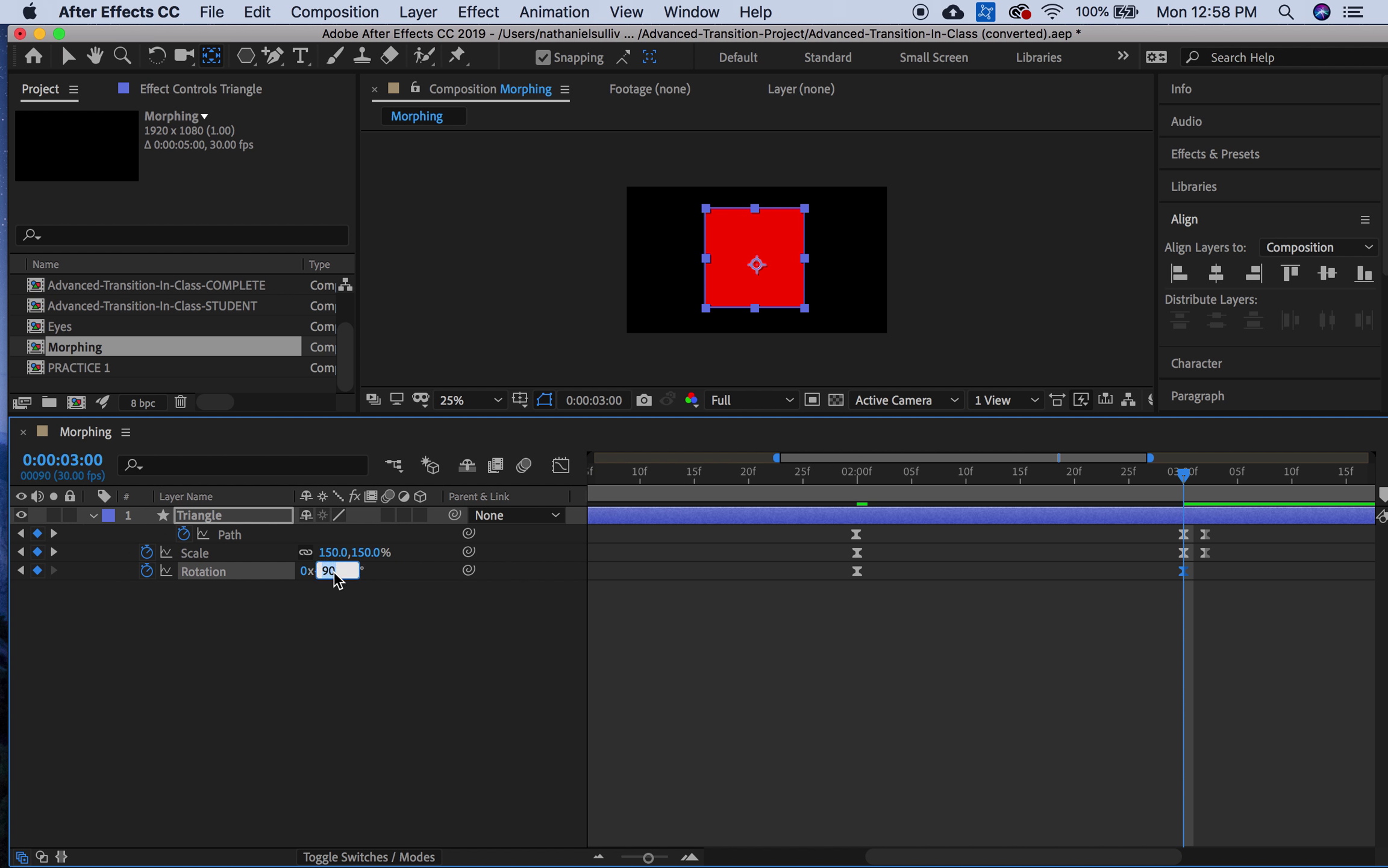
type("18")
key("Return")
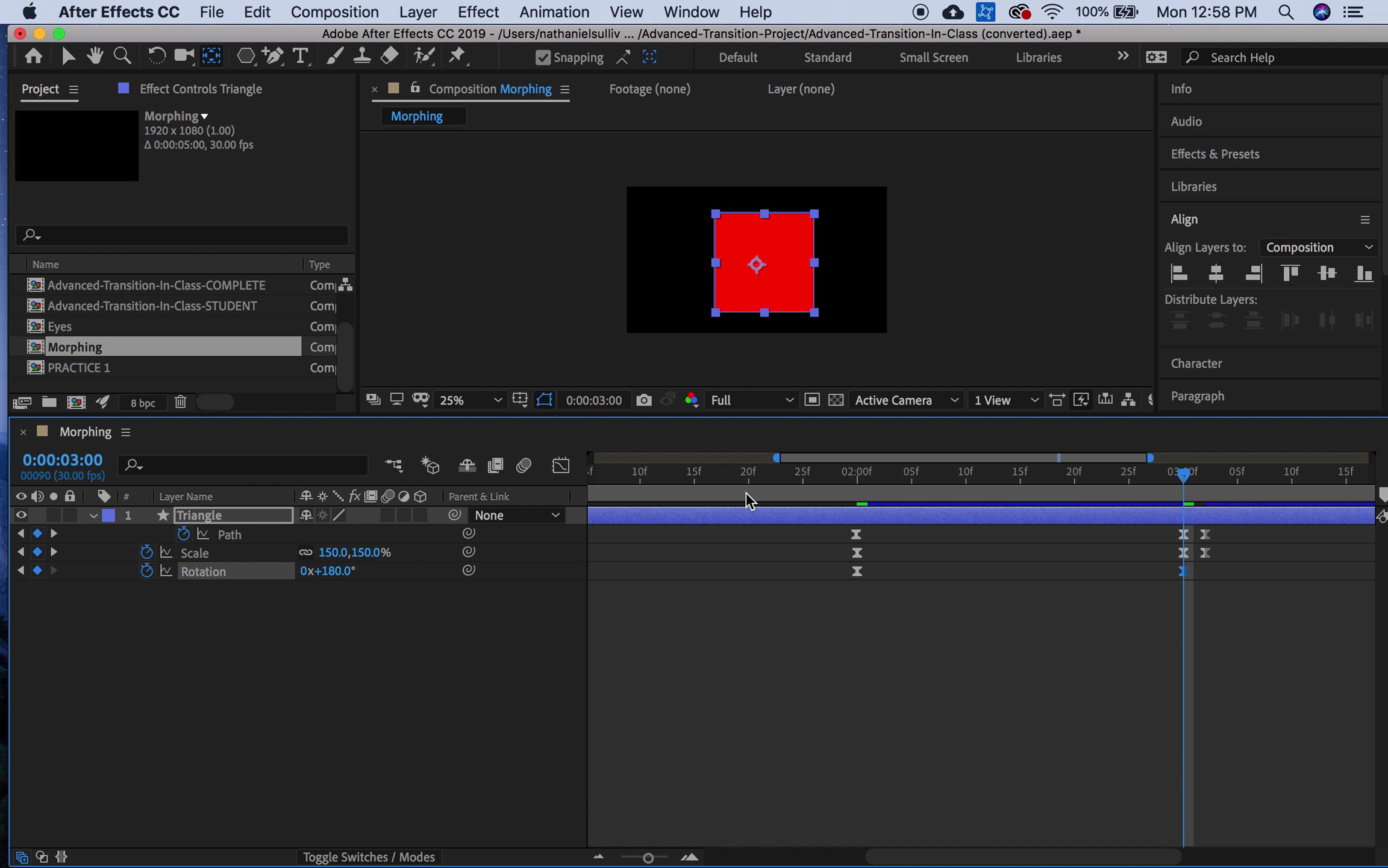
- Move the layer's anchor point to the centre of the red square at 0:00:02:25 and preview the circle-to-square rotation
left_click(769, 480)
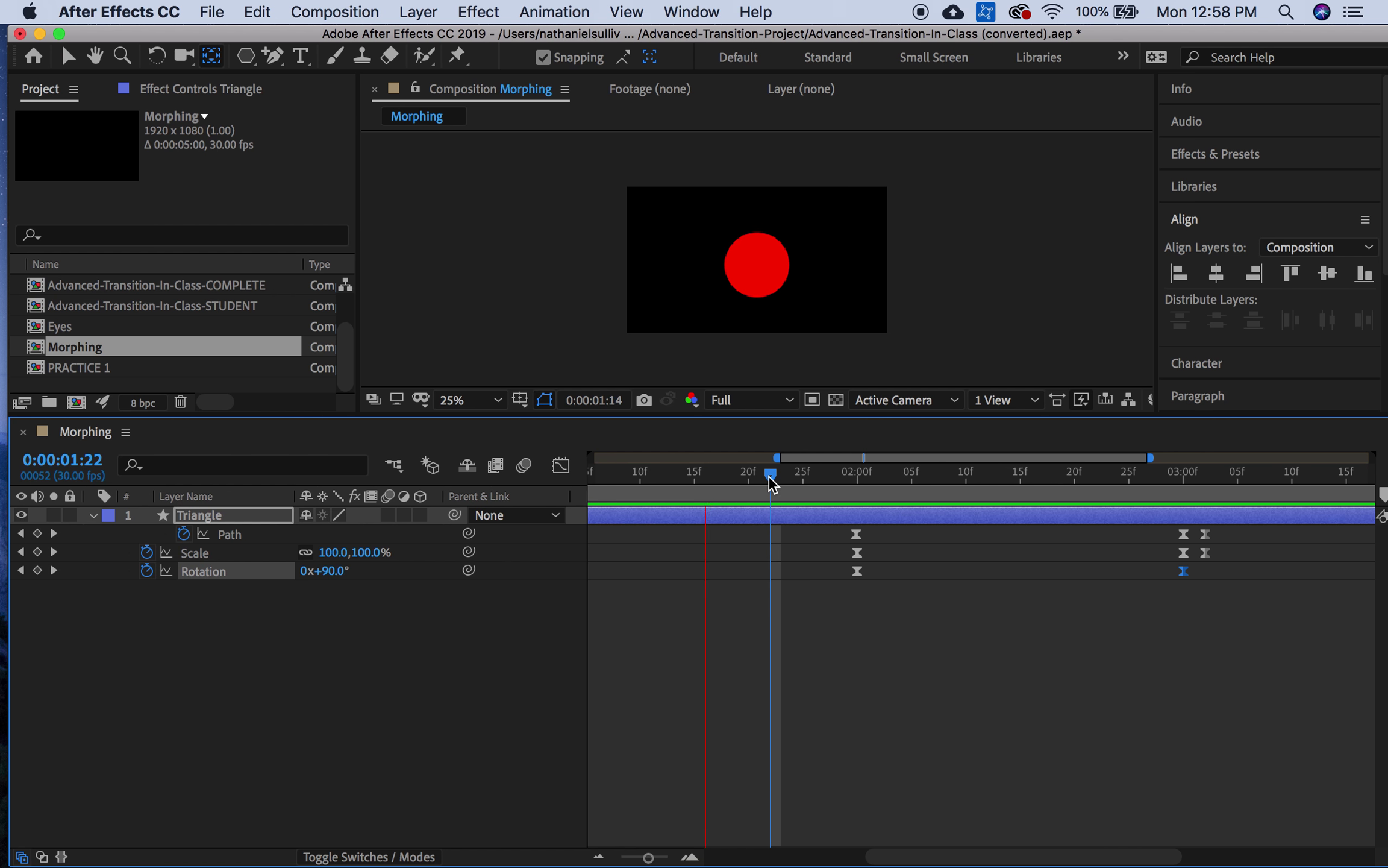
key("space")
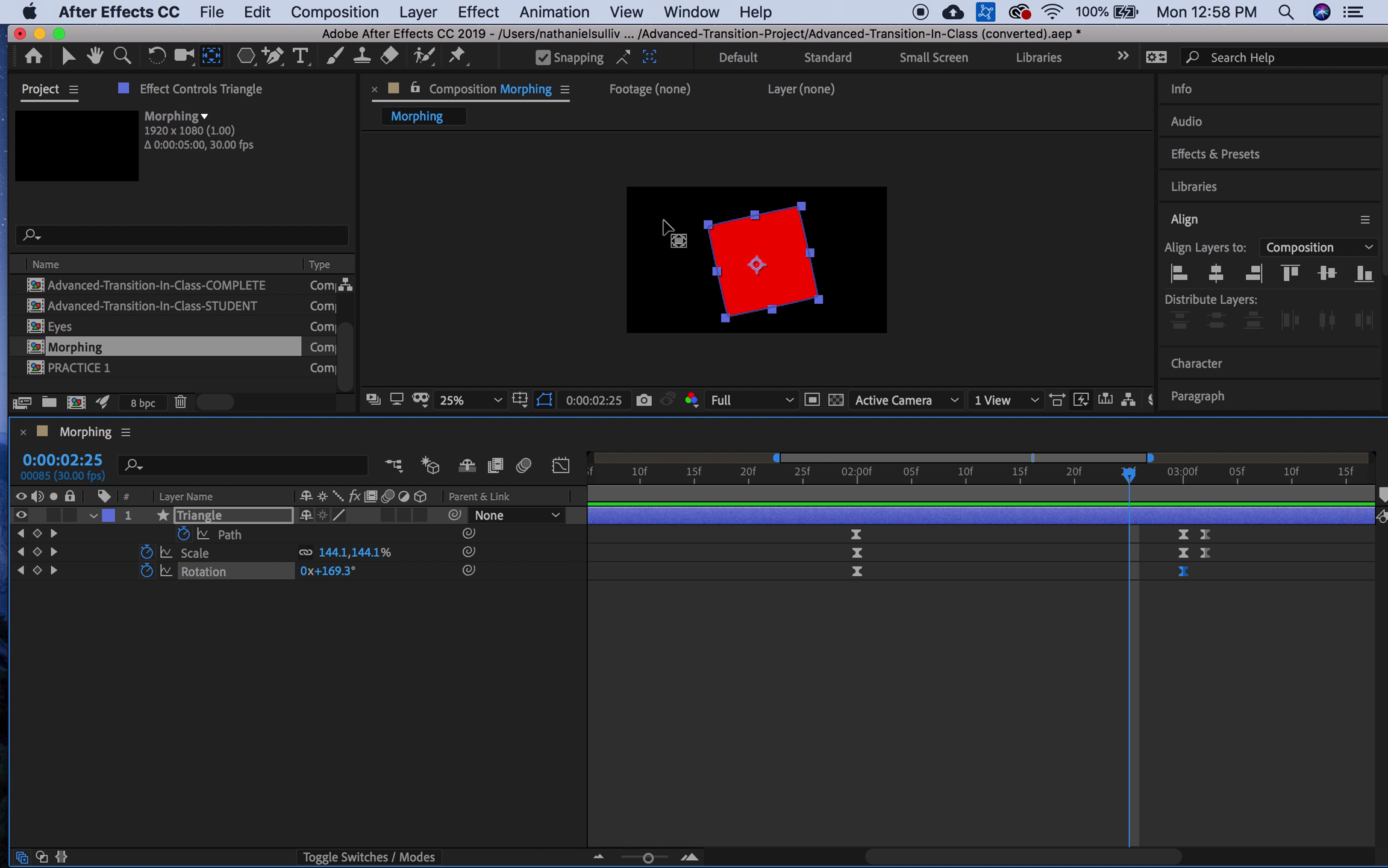
left_click(756, 268)
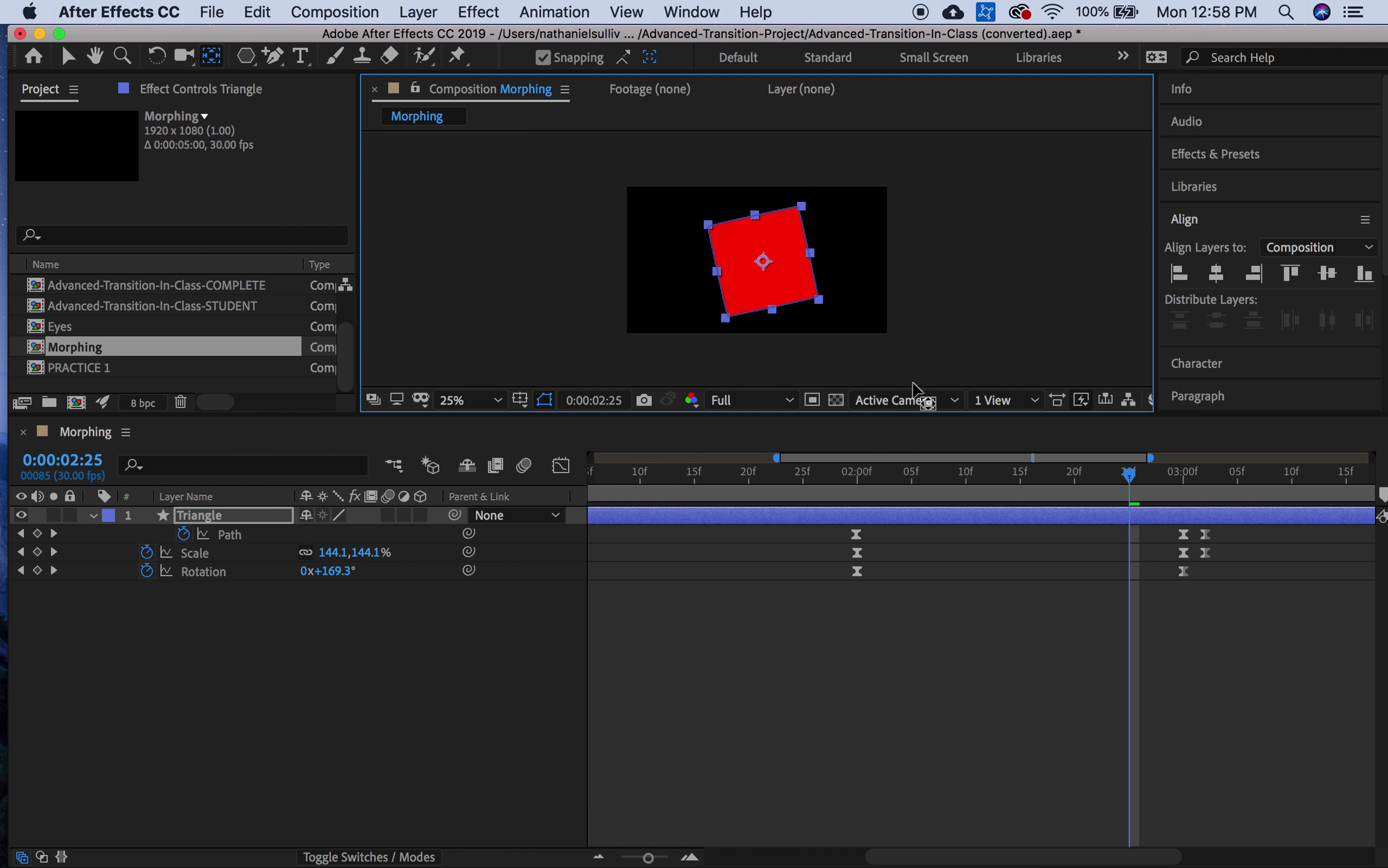
left_click_drag(964, 477, 847, 470)
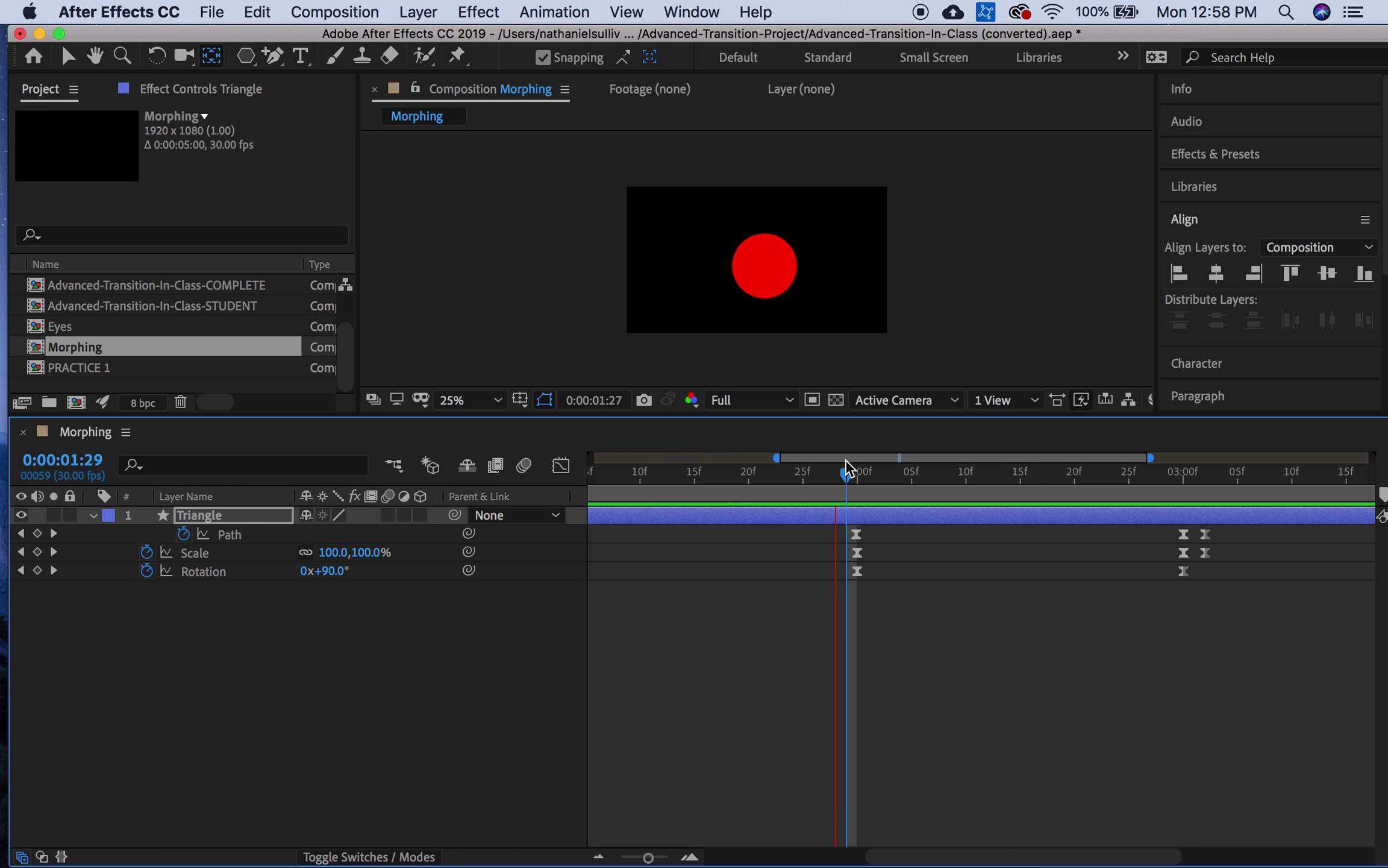
key("space")
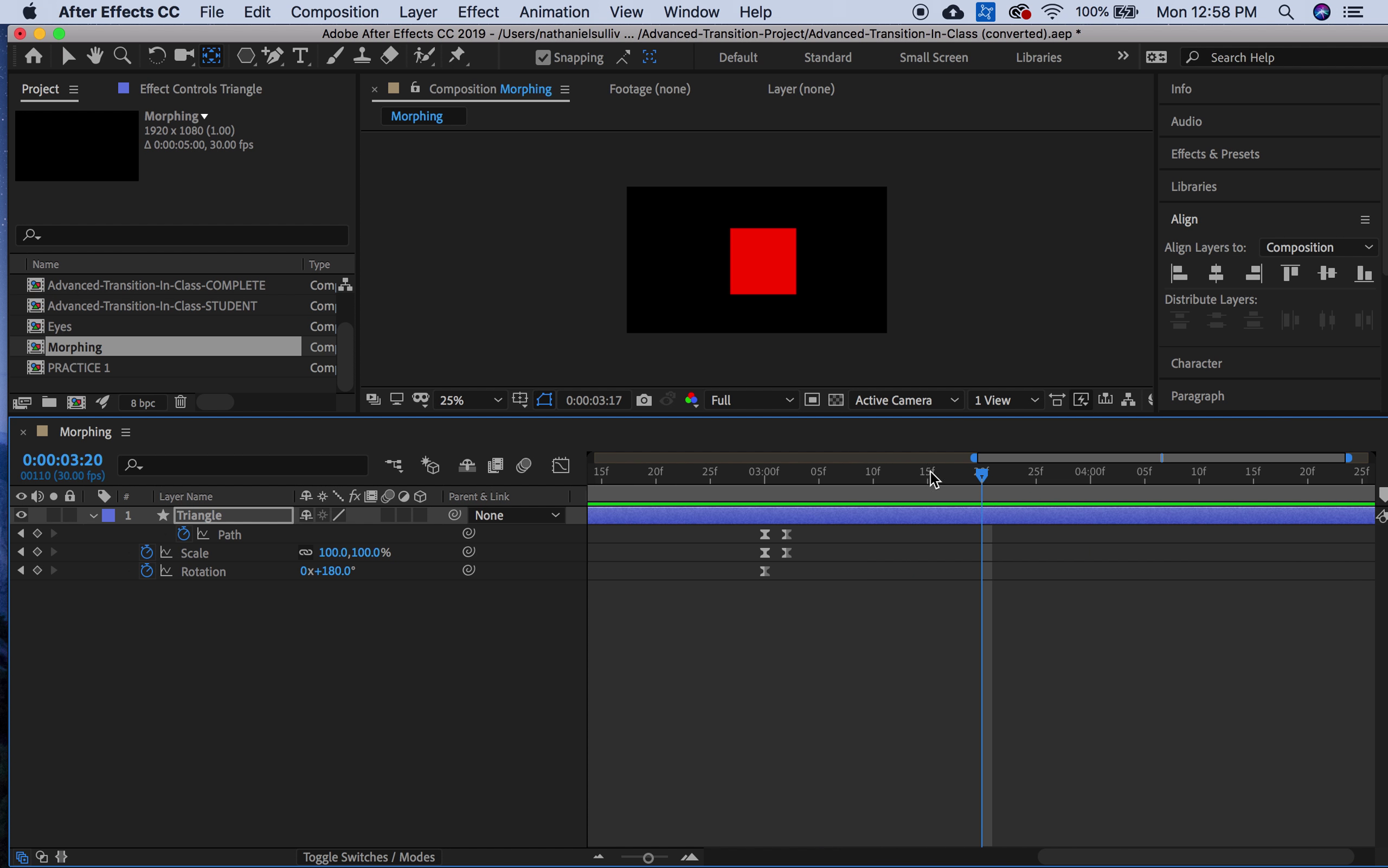
- Add an eased Rotation keyframe at 0:00:03:02, aligned with the last Scale keyframe, and preview the animation
left_click(20, 552)
left_click(38, 571)
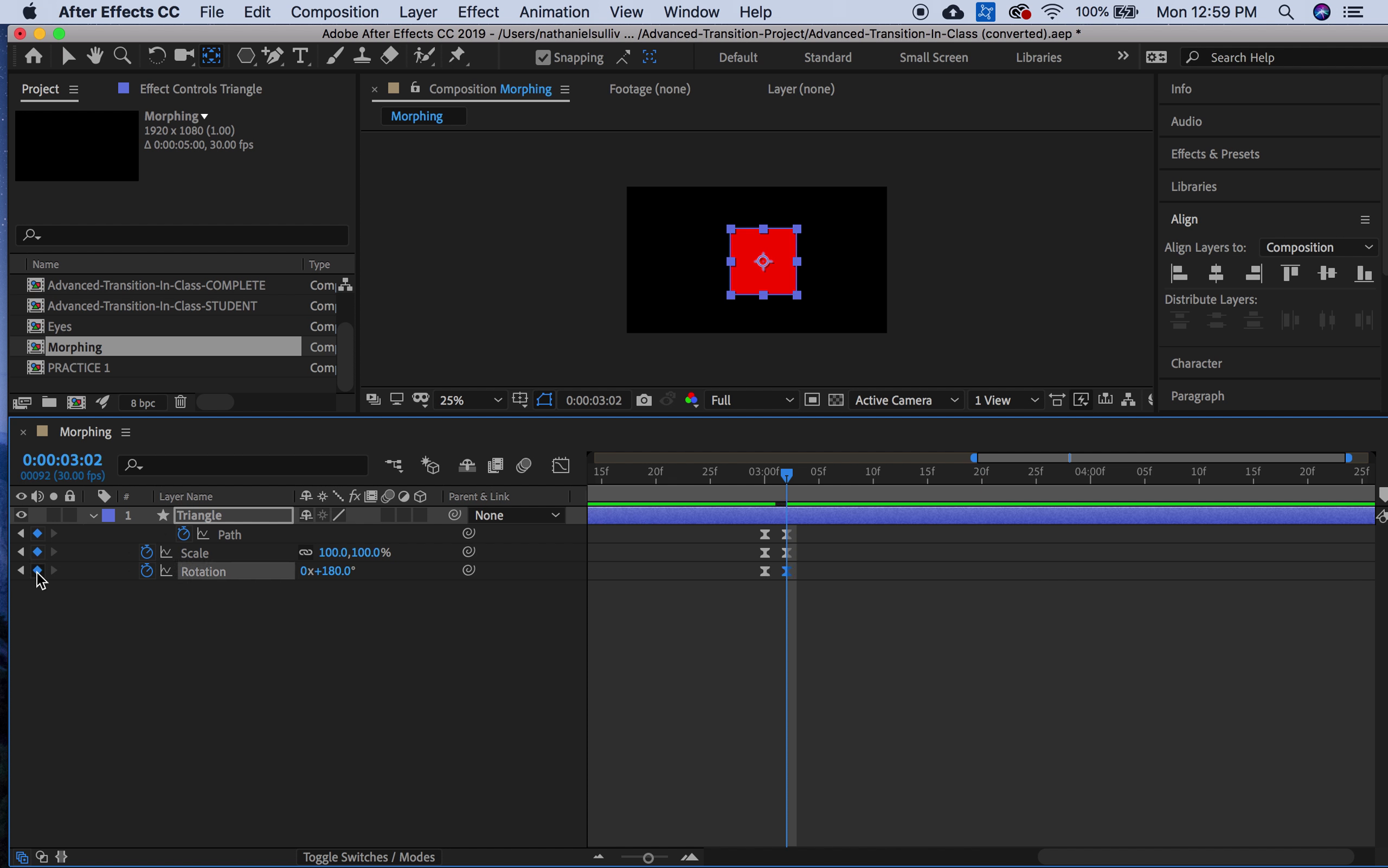
left_click(766, 520)
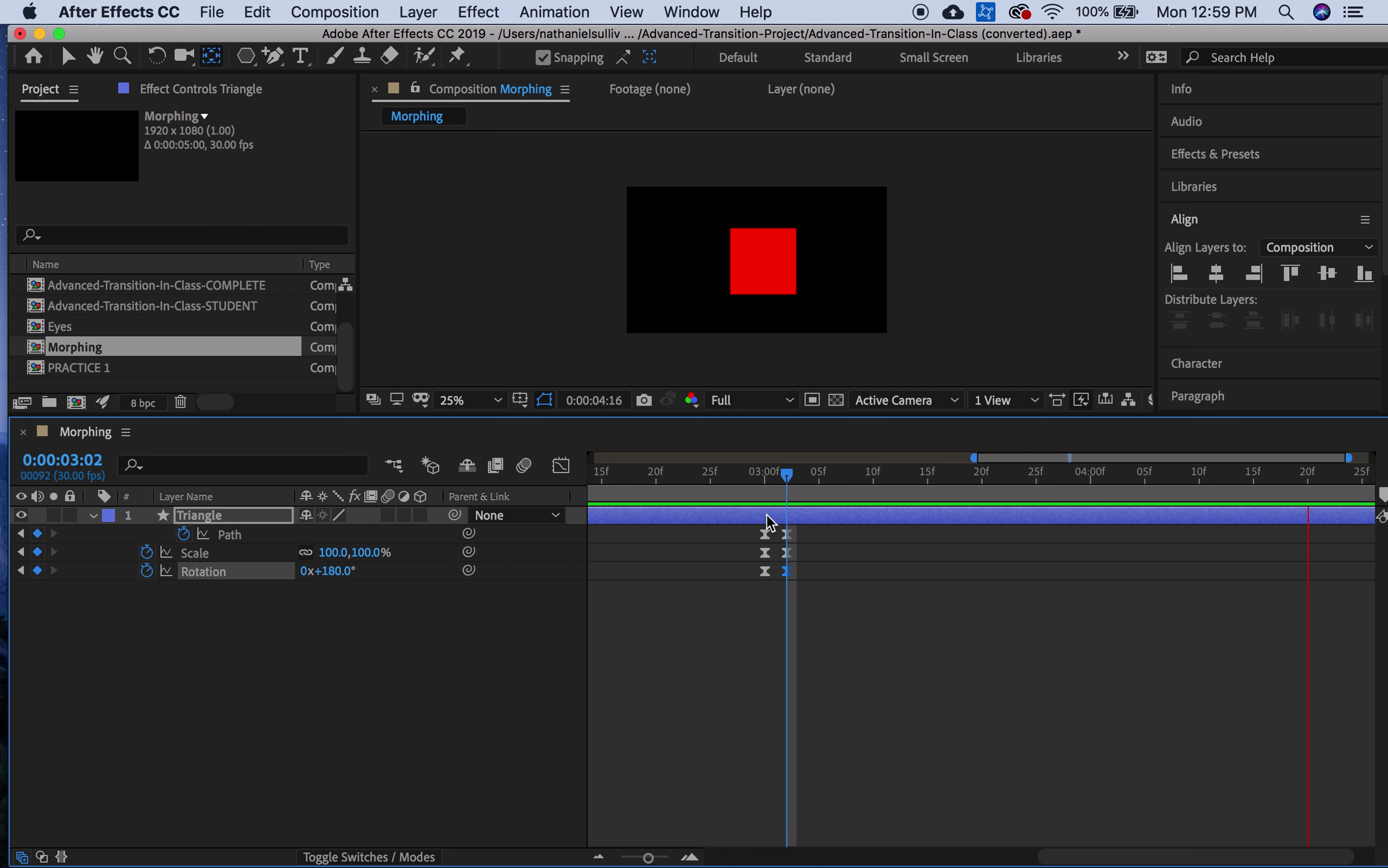
key("space")
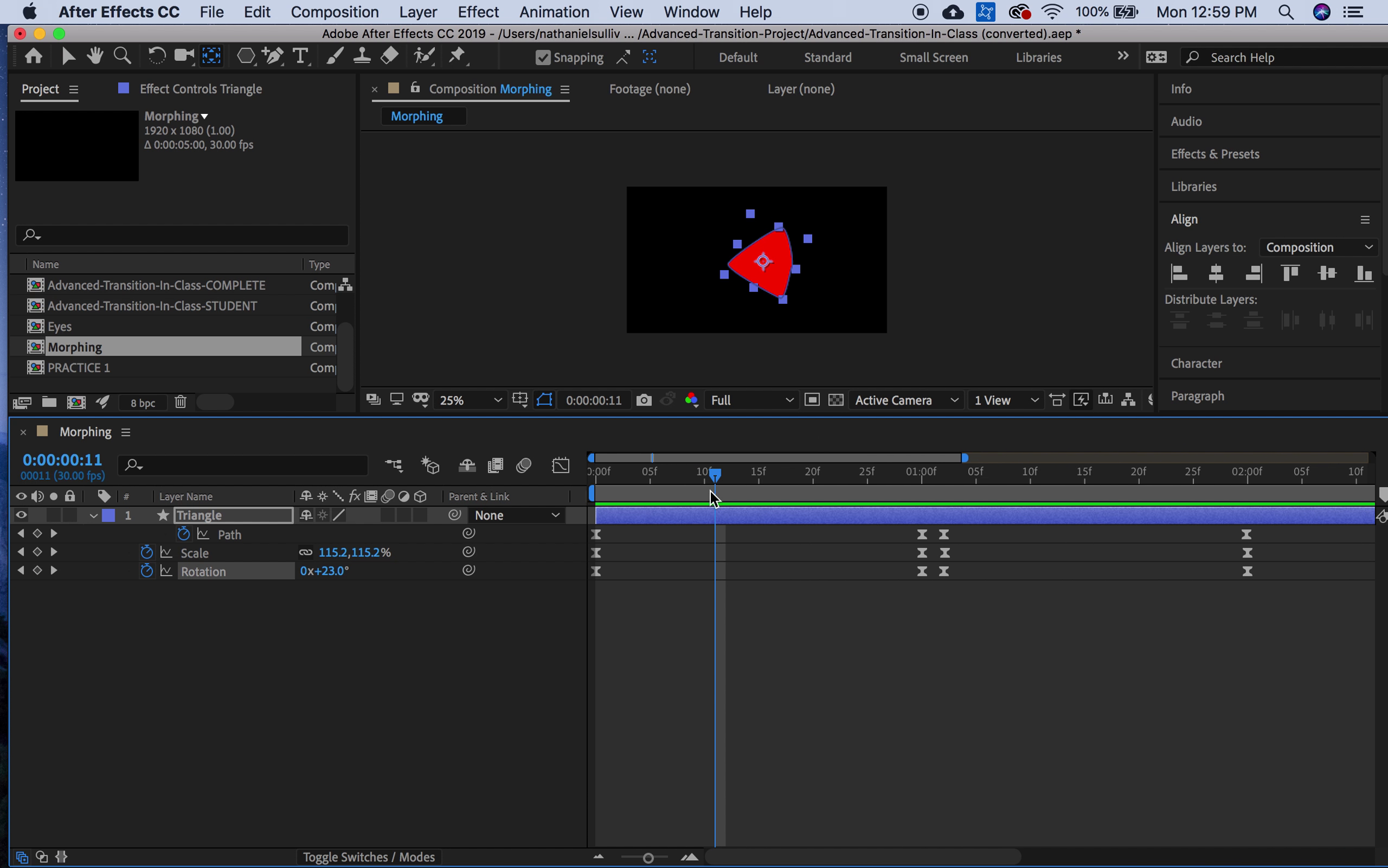
- Display the Triangle layer's Rotation curve as a graph and add a keyframe on it just before 0:00:01:00
left_click(217, 628)
left_click(204, 572)
left_click_drag(718, 479, 922, 480)
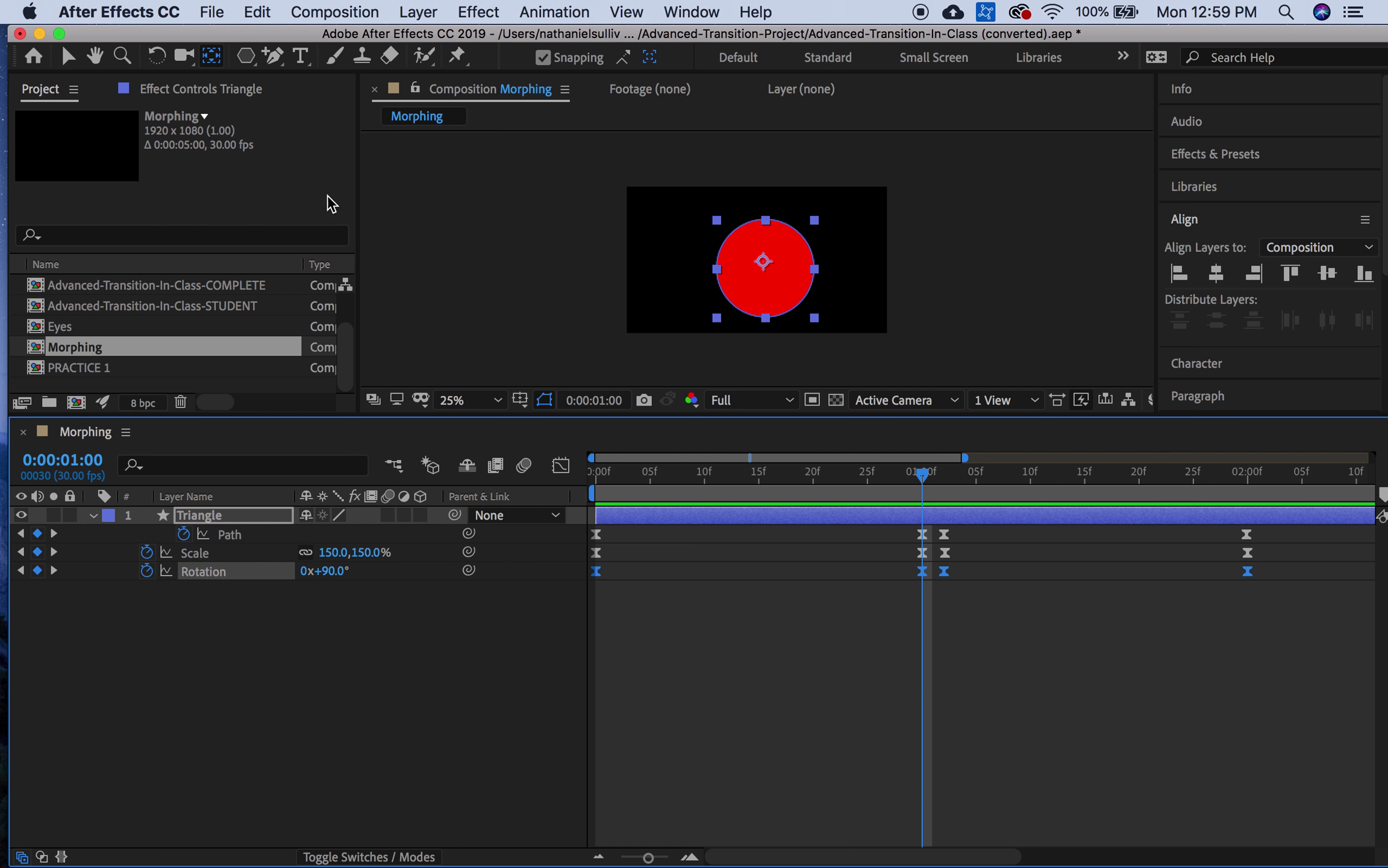
left_click(560, 466)
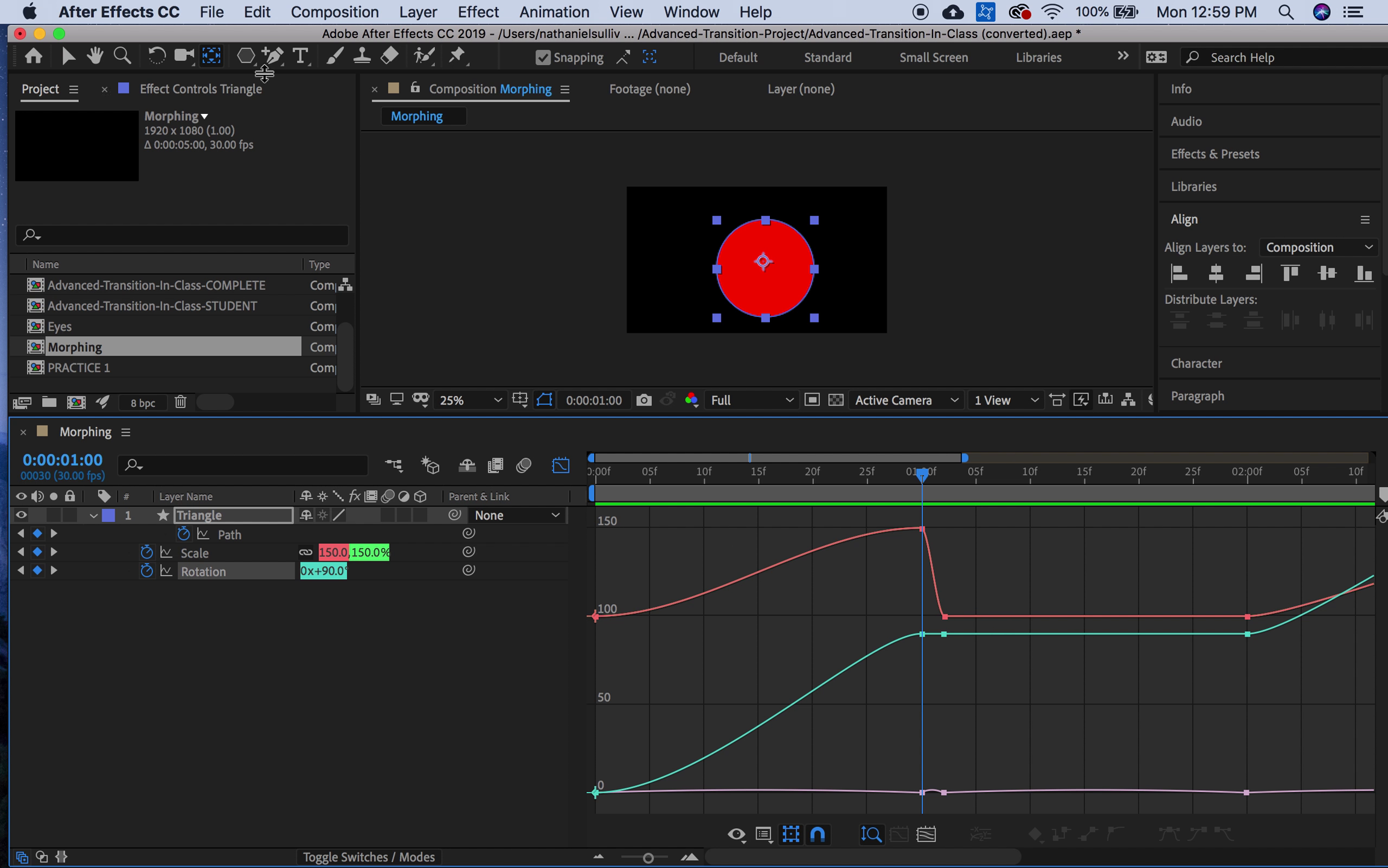
left_click(273, 57)
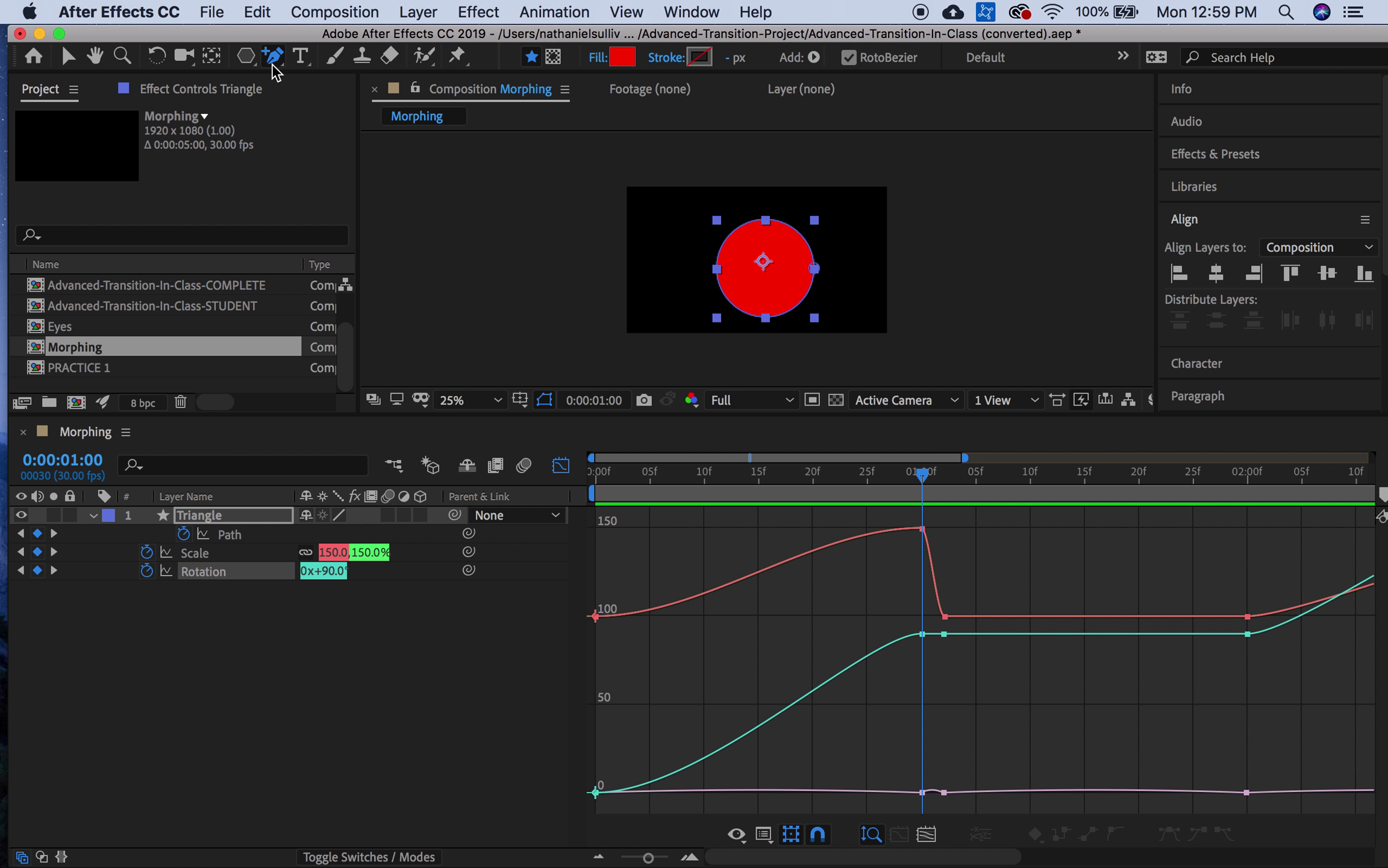
left_click(896, 642)
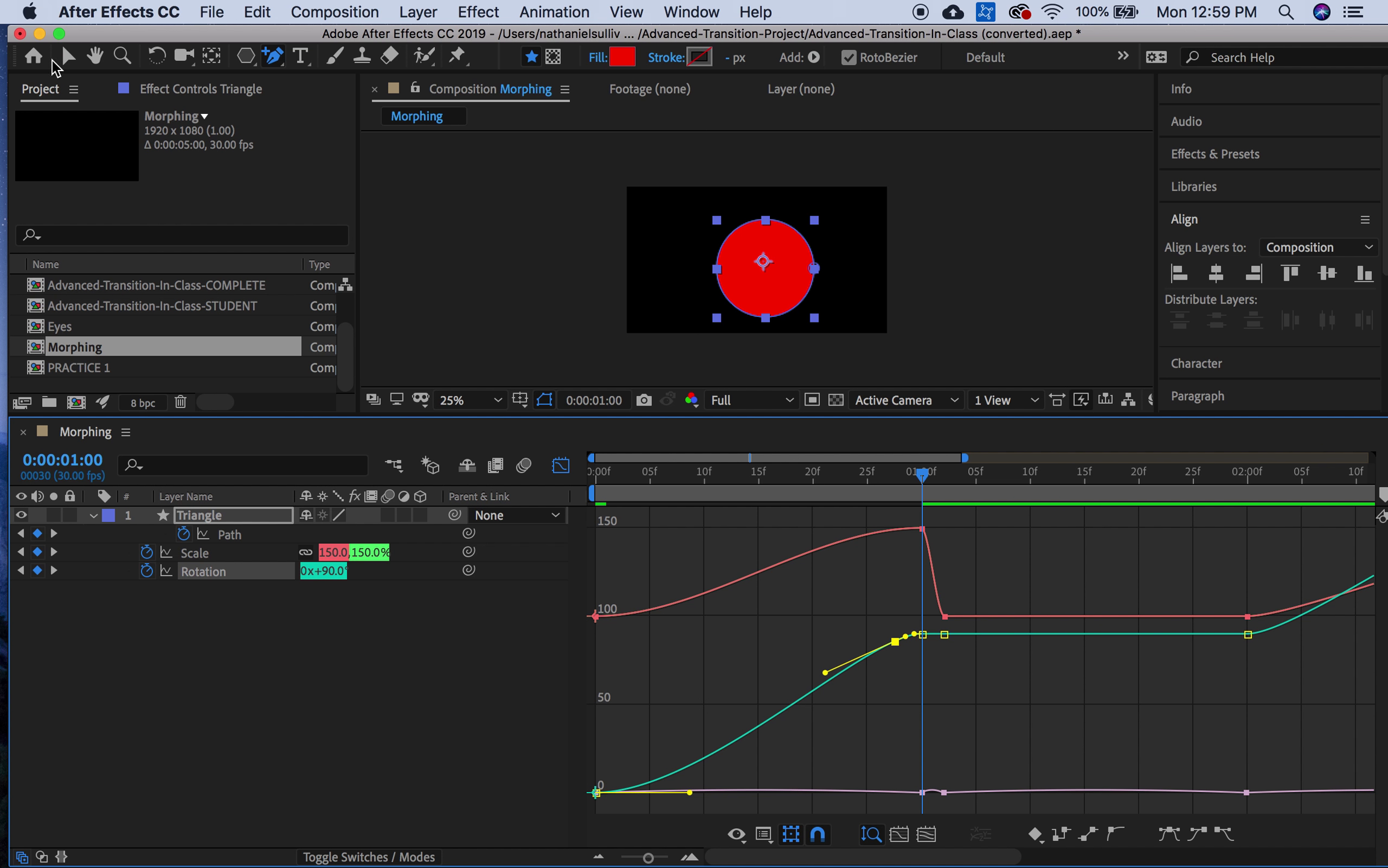
- Raise the Rotation keyframe at 0:00:01:00 to about 107.2° so the rotation overshoots, and preview the animation
left_click(68, 58)
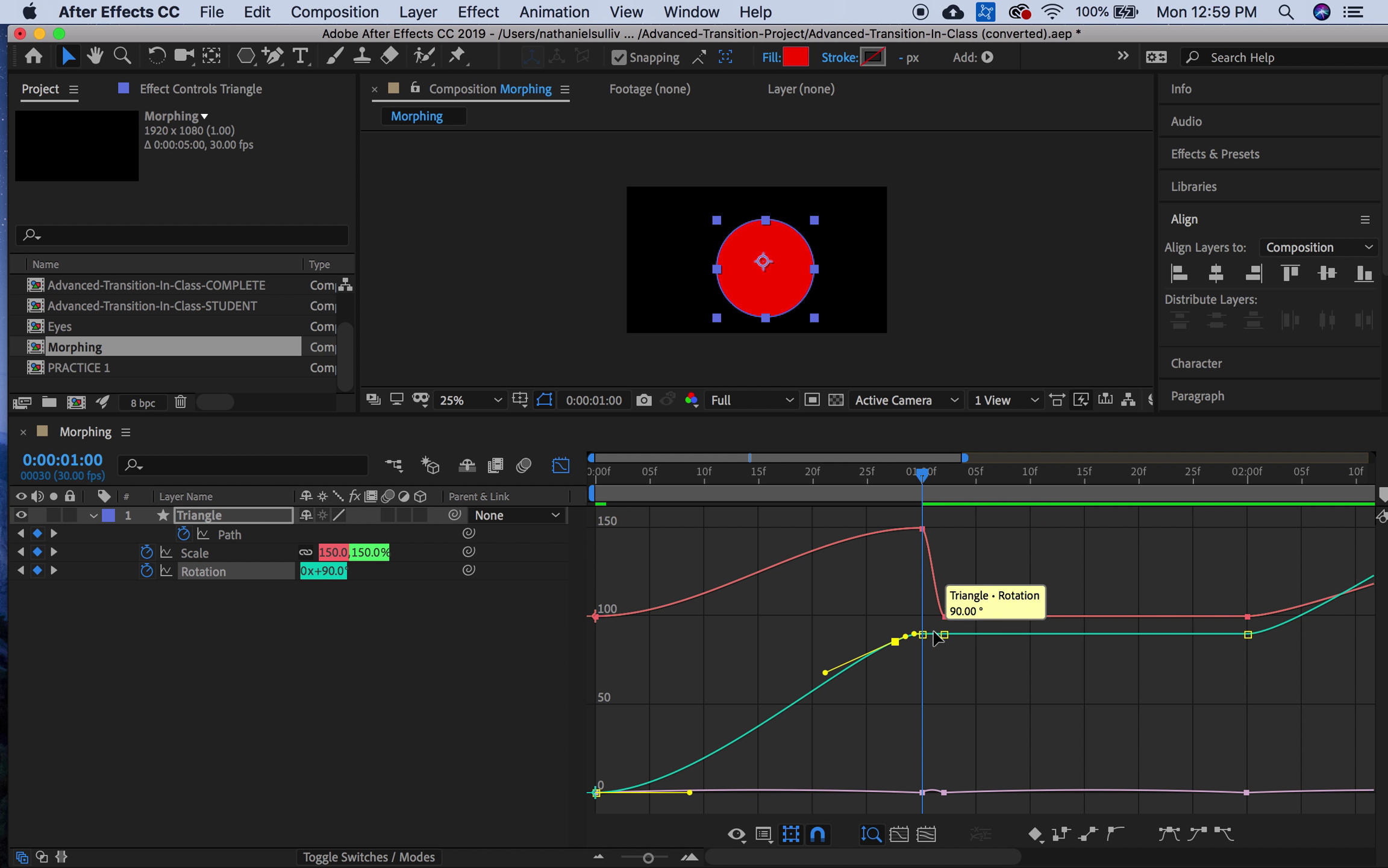
left_click_drag(922, 635, 922, 603)
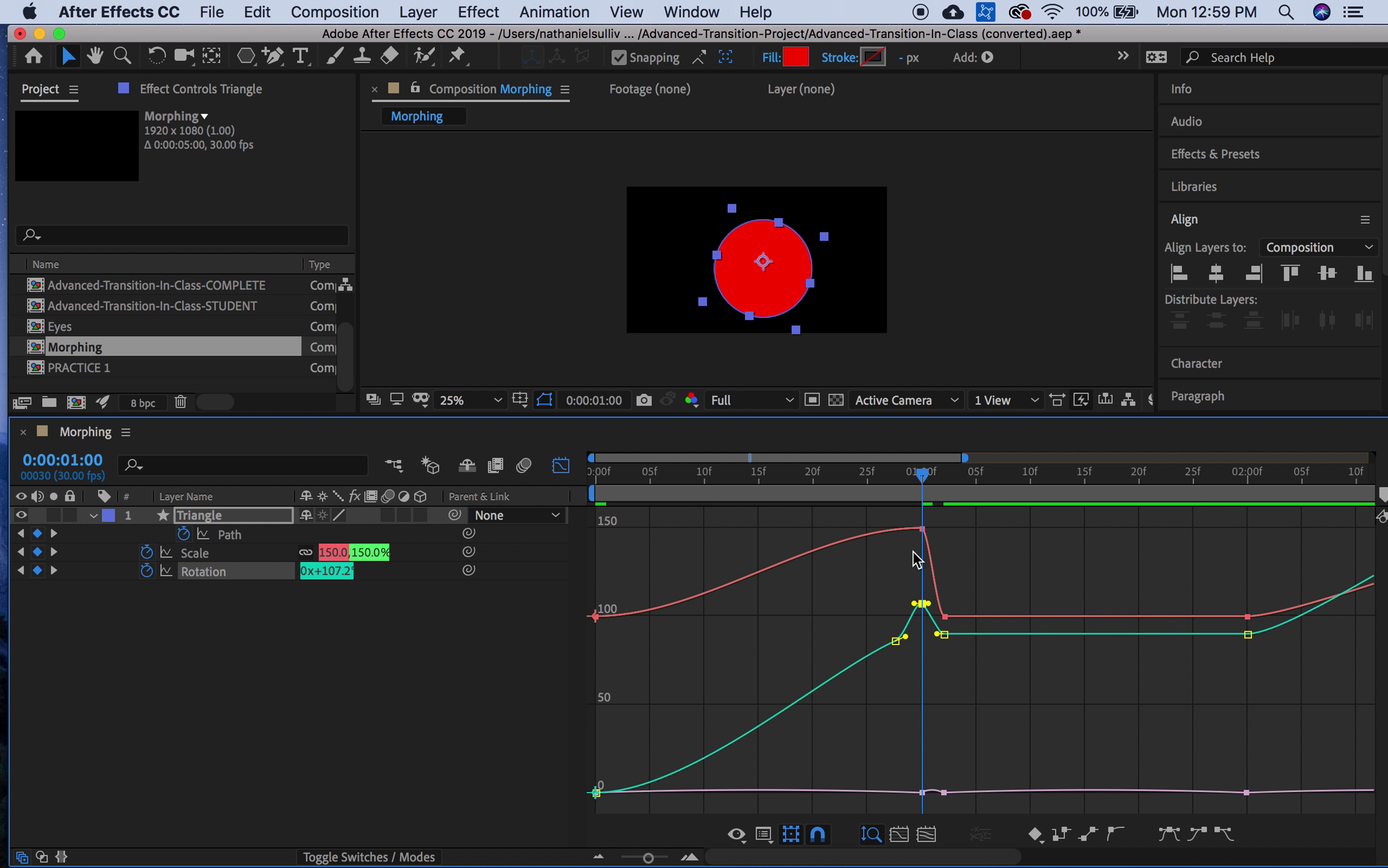
left_click(825, 475)
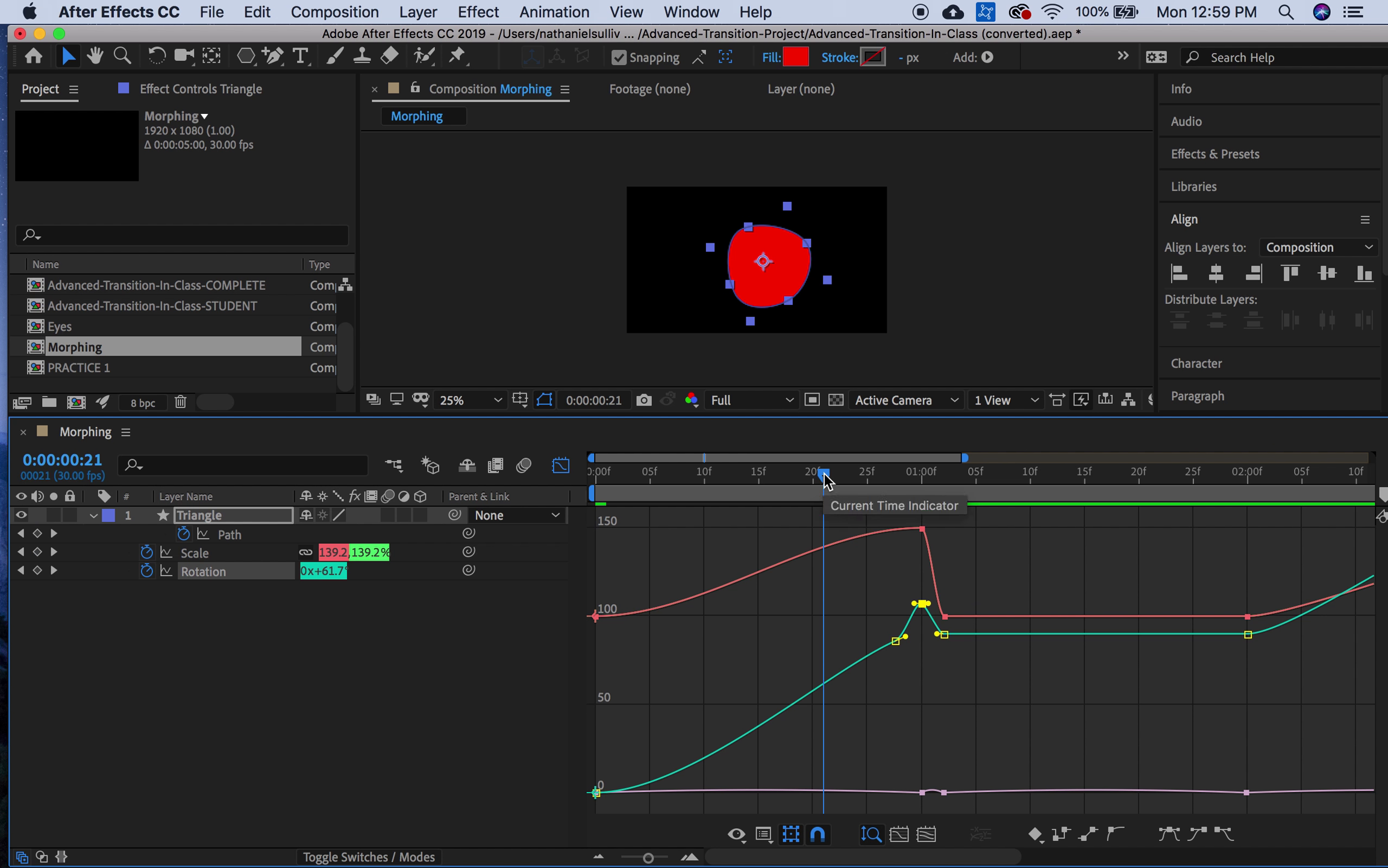
key("space")
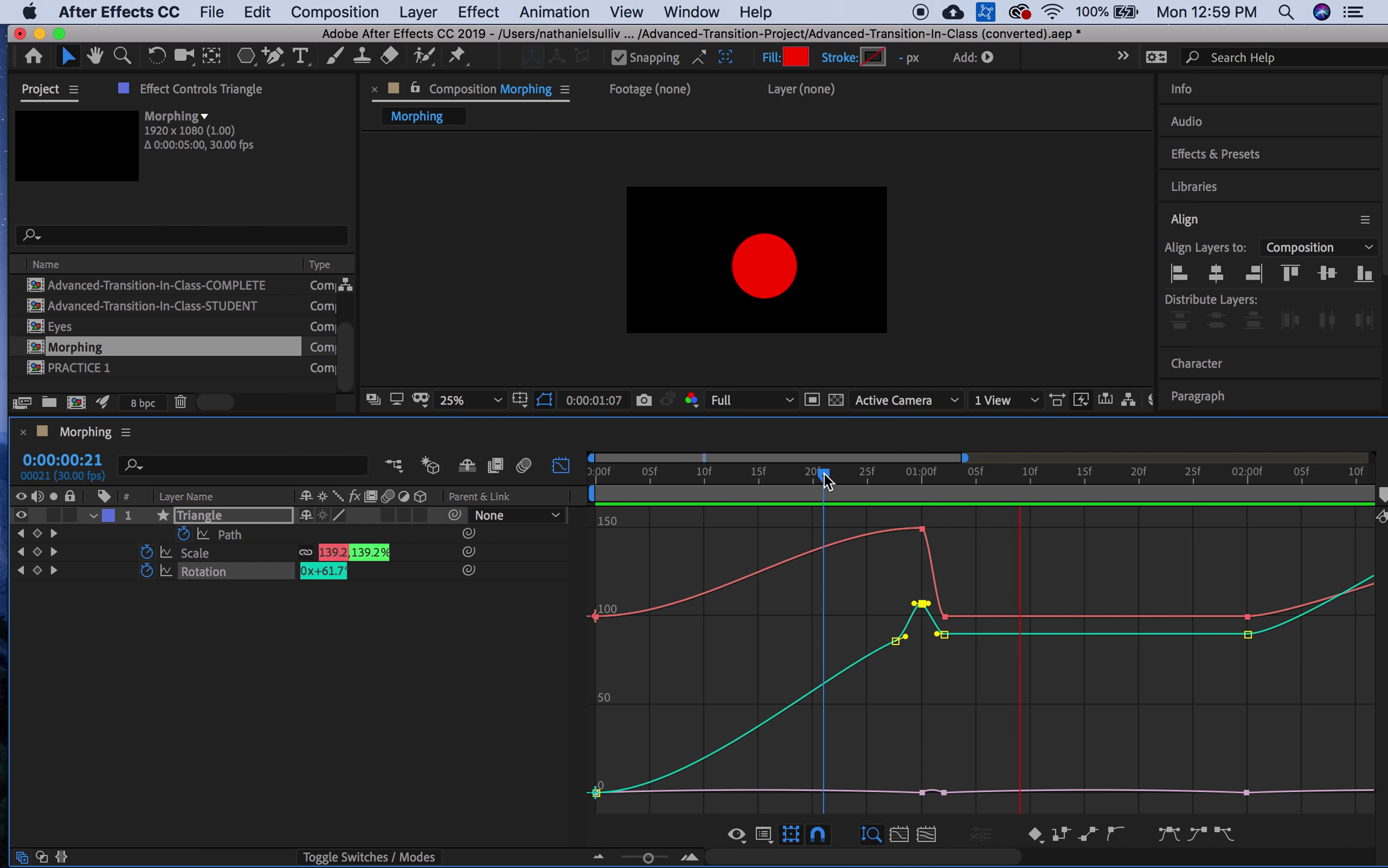
key("space")
key("space")
key("space")
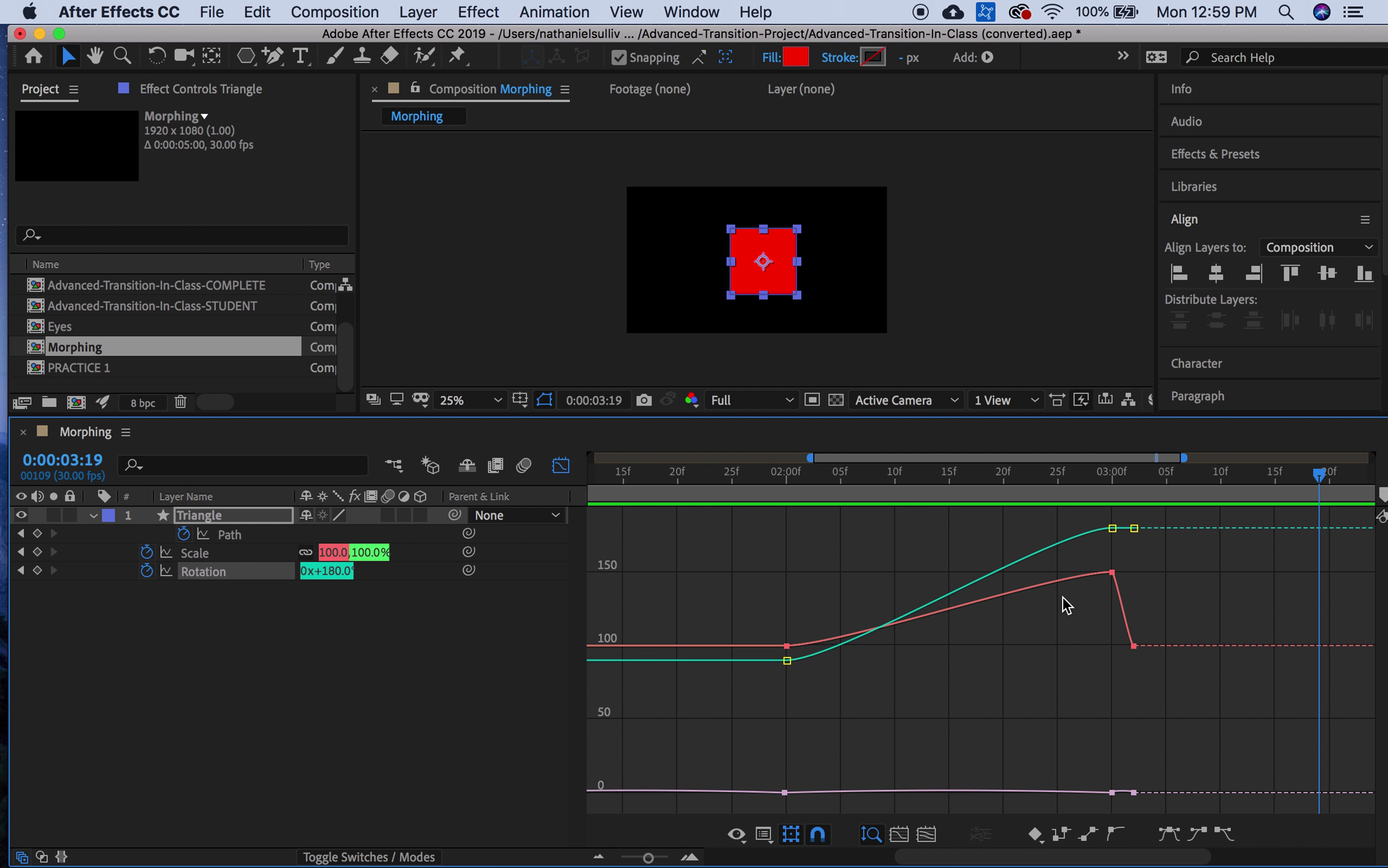
- Add a Rotation keyframe just before 0:00:03:00, raise the 0:00:03:00 keyframe to about 193.3°, and preview the square's overshoot
scroll(1061, 595, "right", 5)
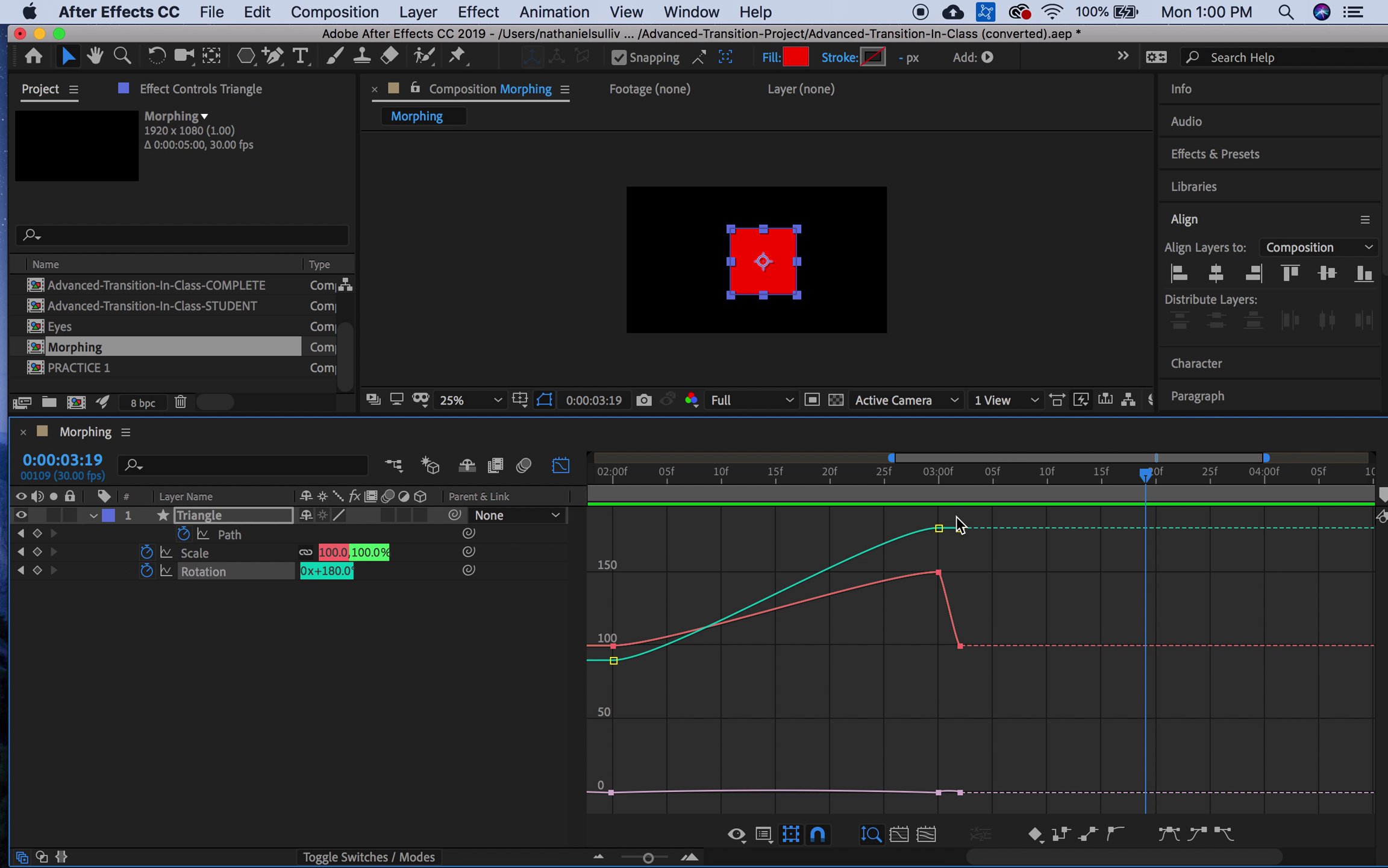
left_click(272, 57)
left_click(898, 538)
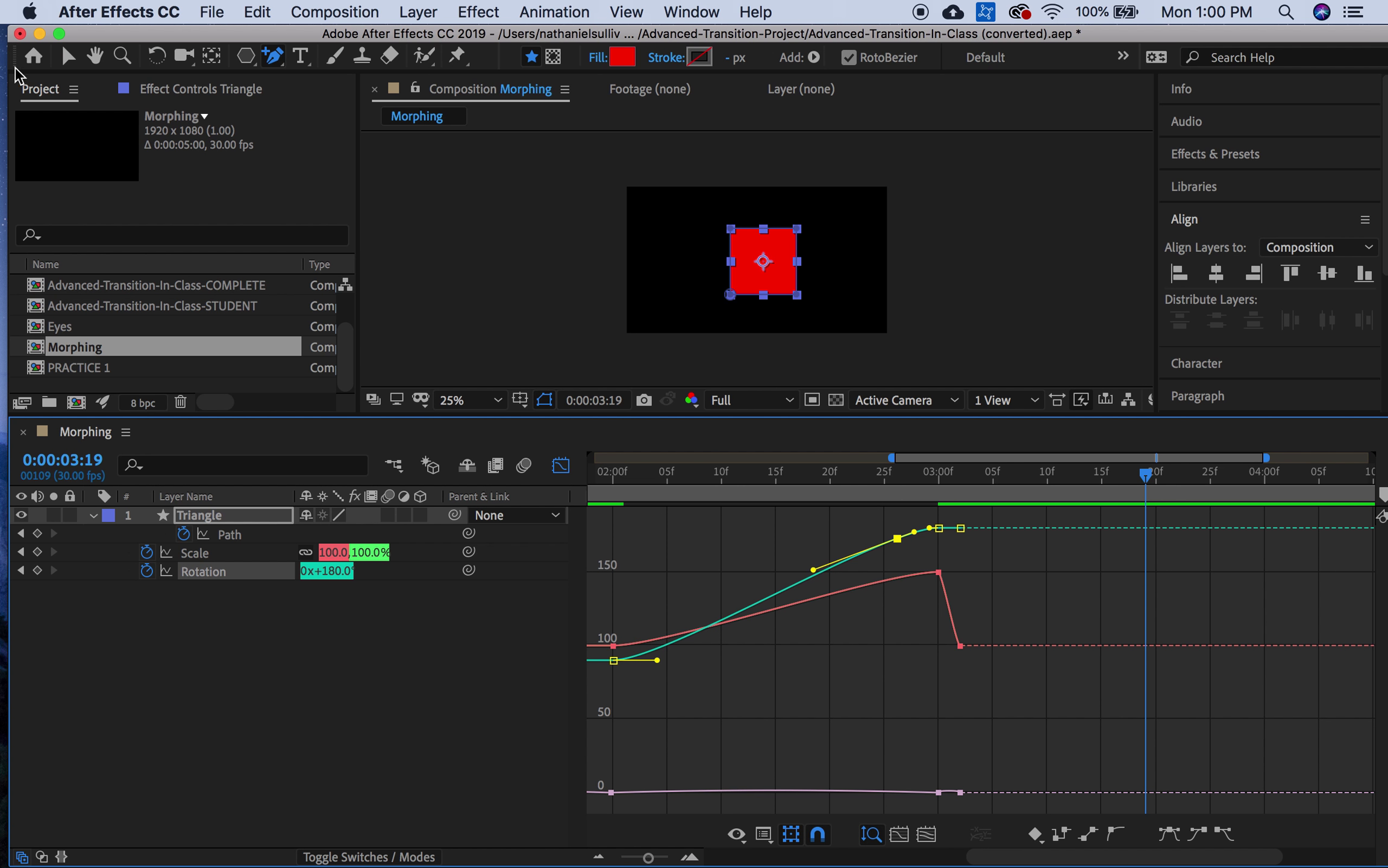
left_click(67, 56)
mouse_move(938, 530)
left_mouse_down()
mouse_move(934, 501)
mouse_move(933, 522)
left_mouse_up()
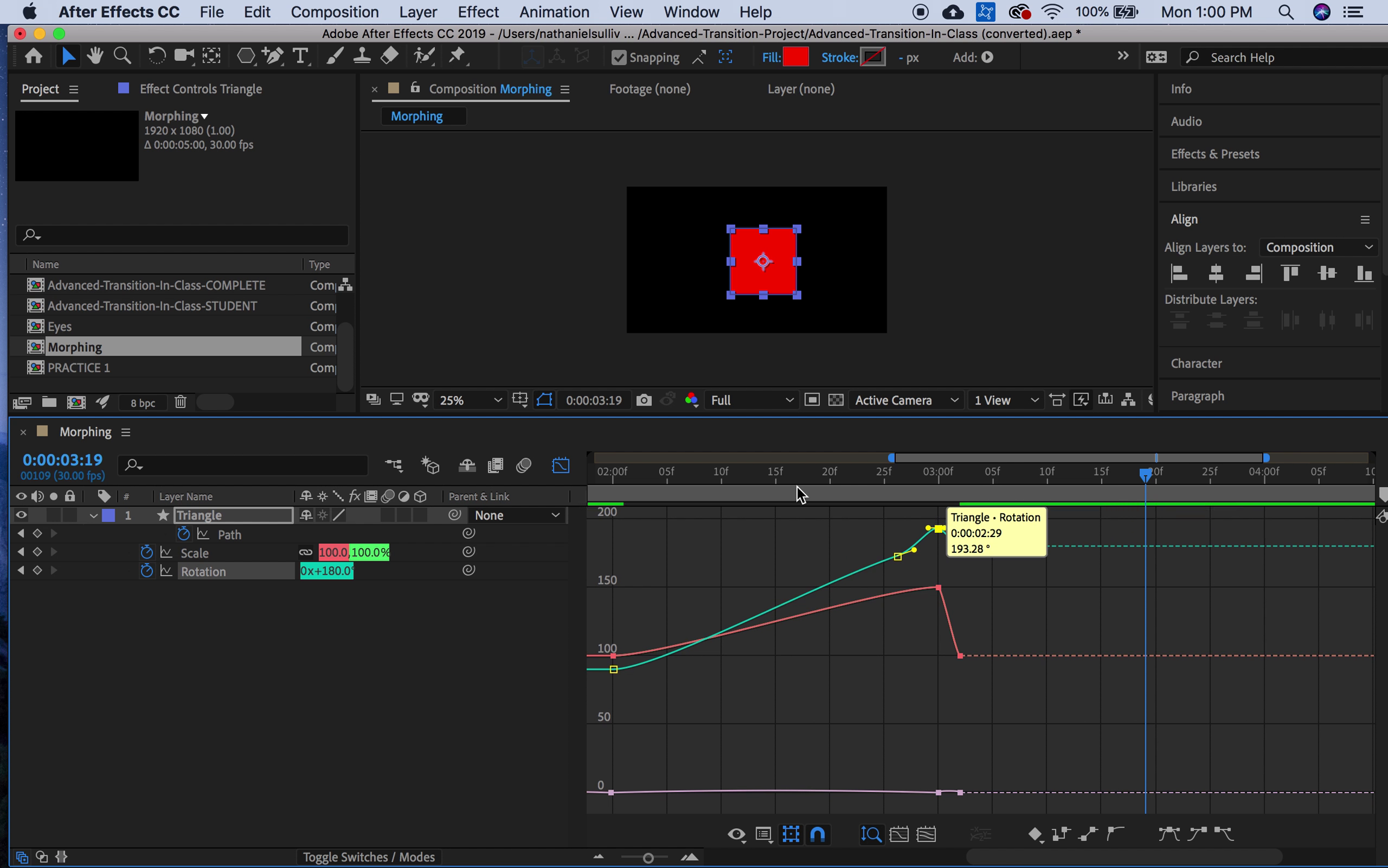
left_click(776, 472)
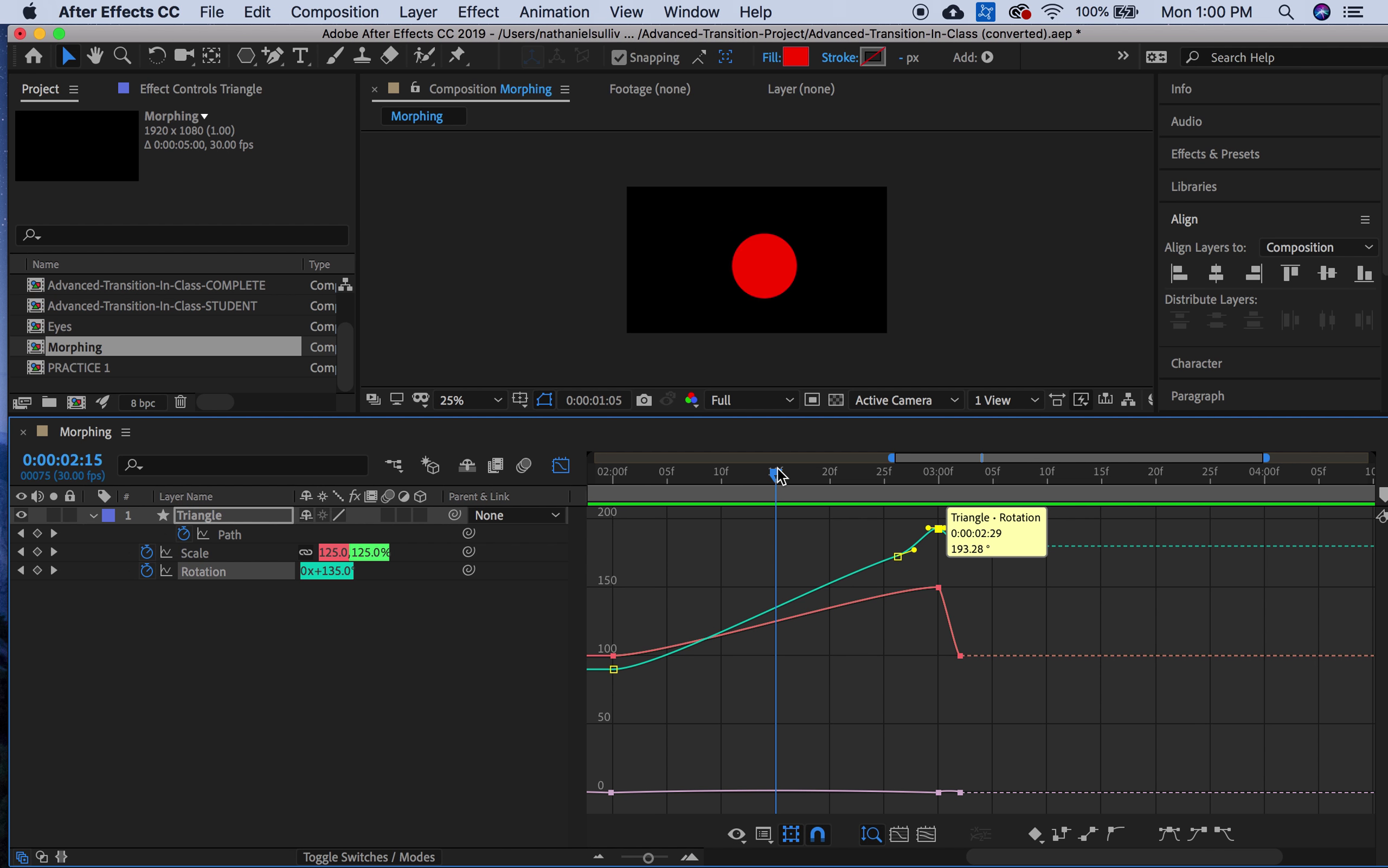
key("space")
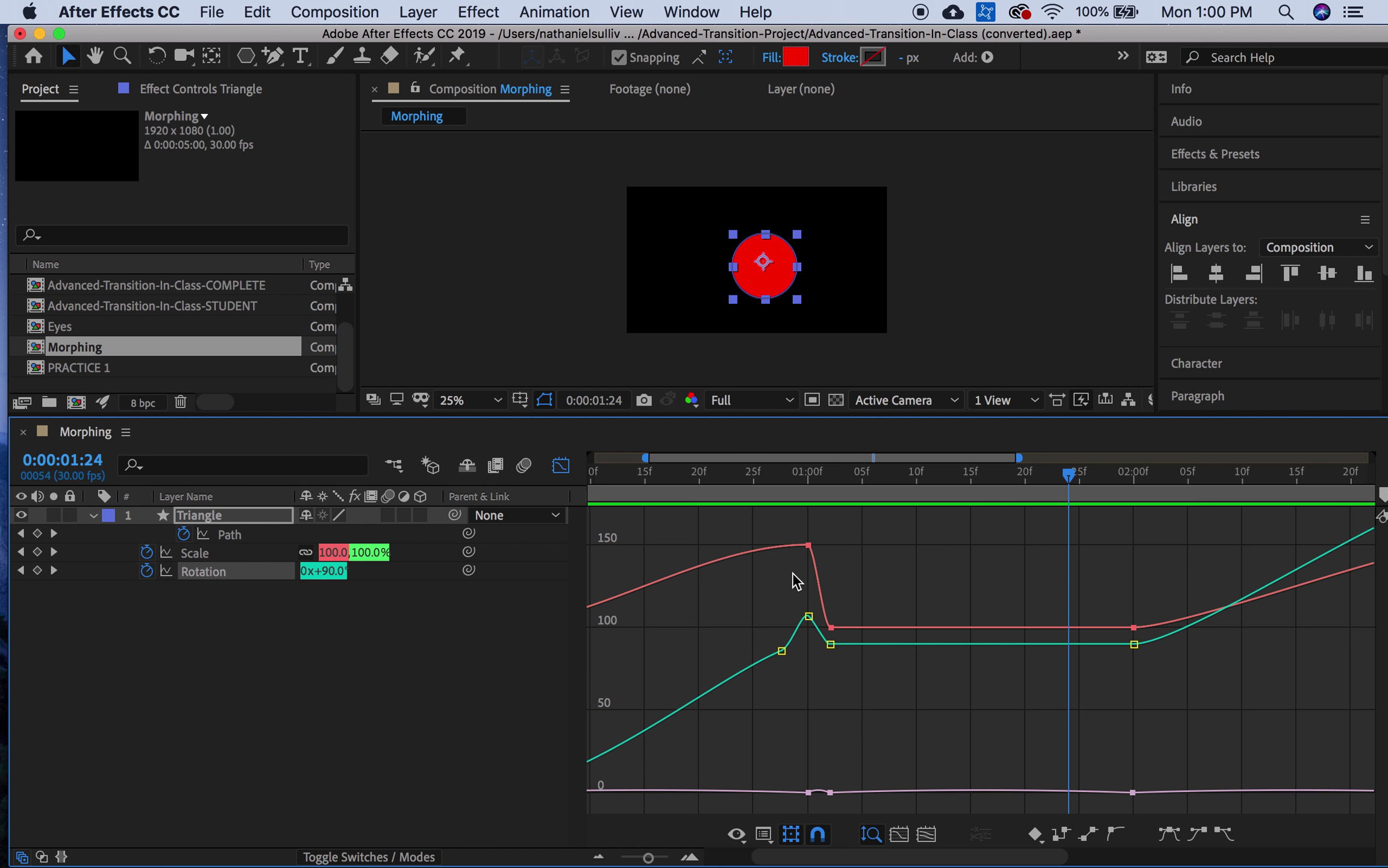
- Smooth the Rotation overshoot at 0:00:01:00 by moving the preceding keyframe slightly earlier and higher and extending the peak's curve handles
left_click_drag(781, 651, 769, 643)
left_click(801, 613)
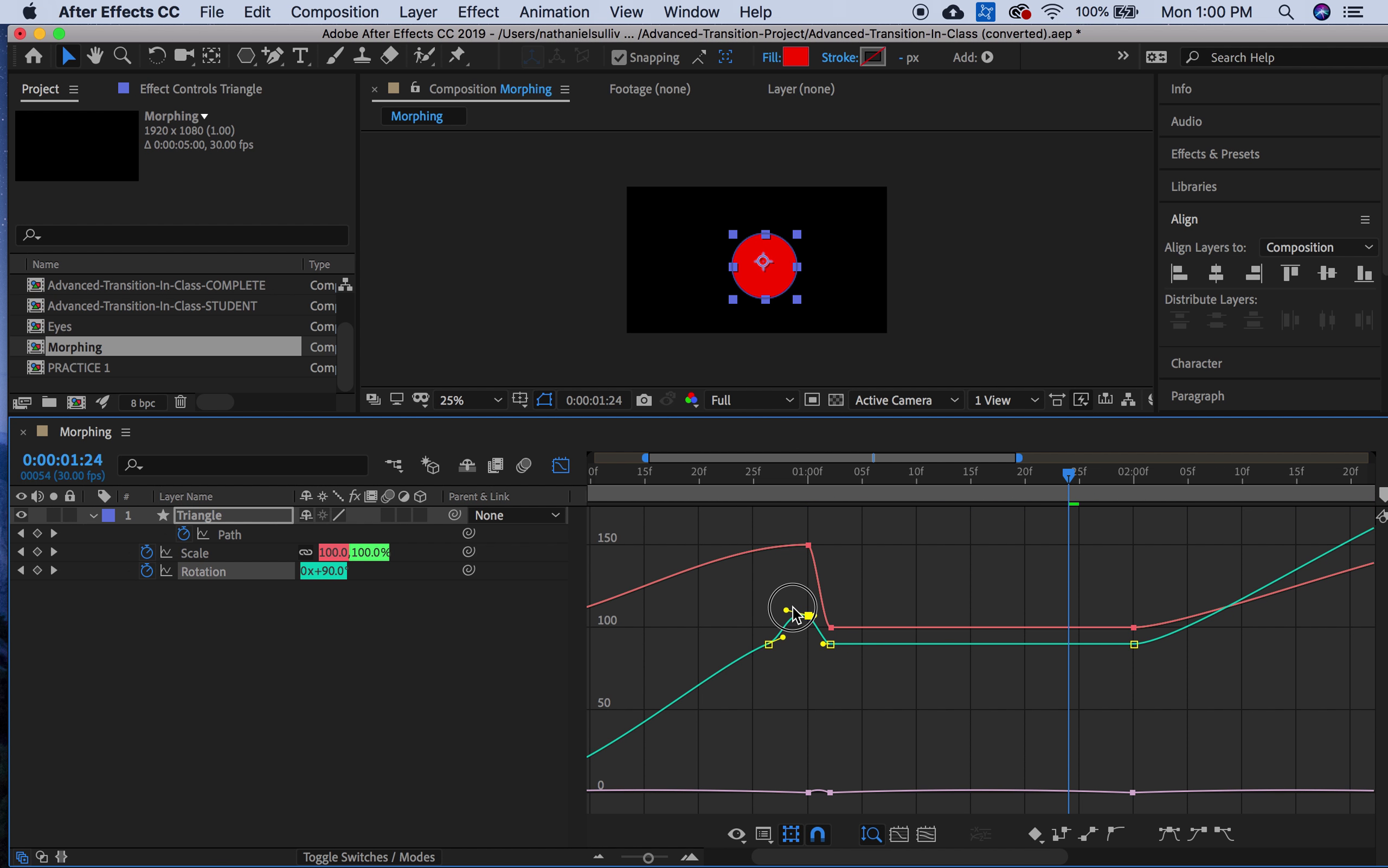
left_click_drag(813, 615, 827, 587)
left_click(811, 627)
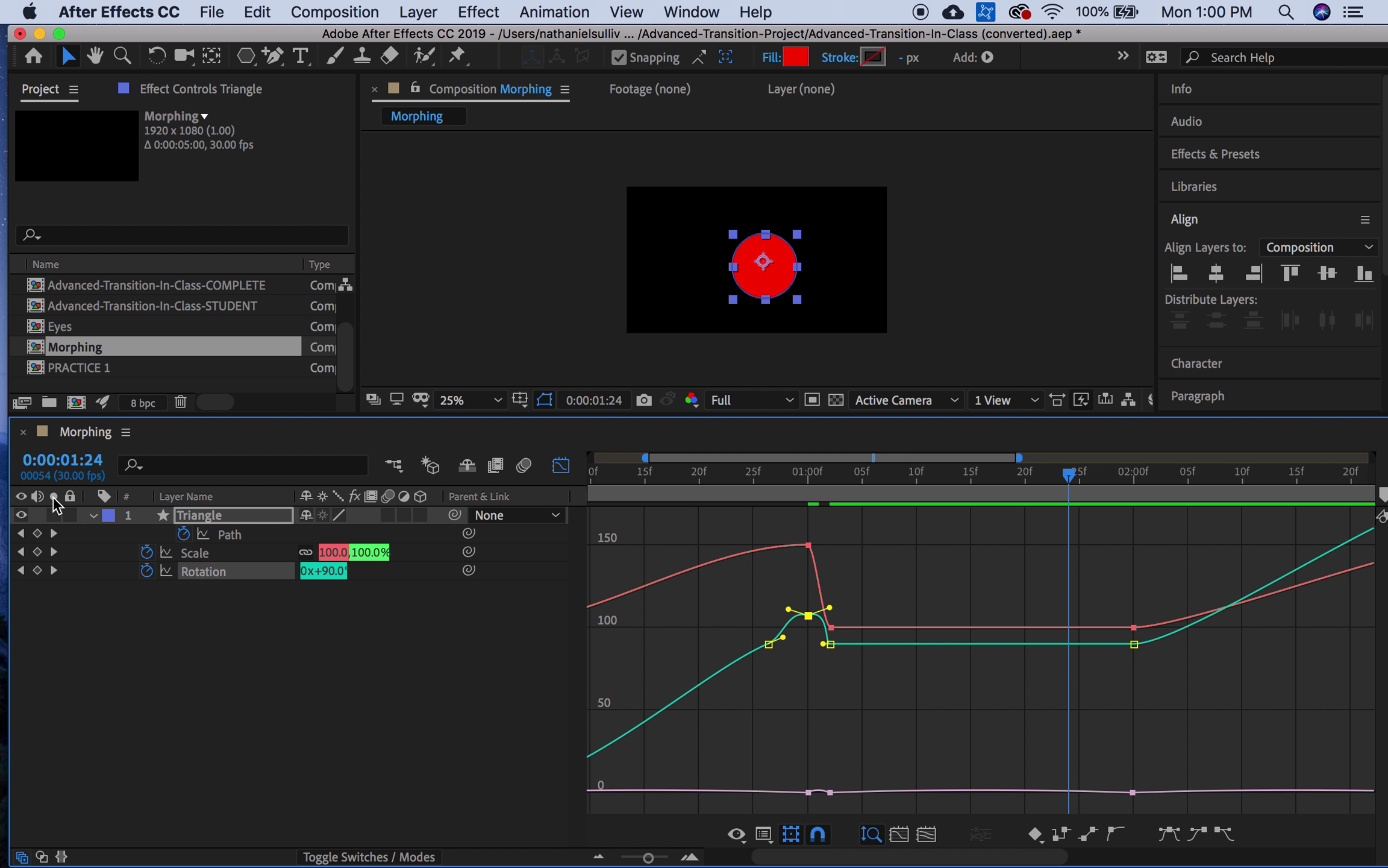
- Enable Anchor Point keyframing on the Triangle layer at 0:00:01:24 and show only the animated properties in keyframe view
left_click(90, 673)
left_click(94, 516)
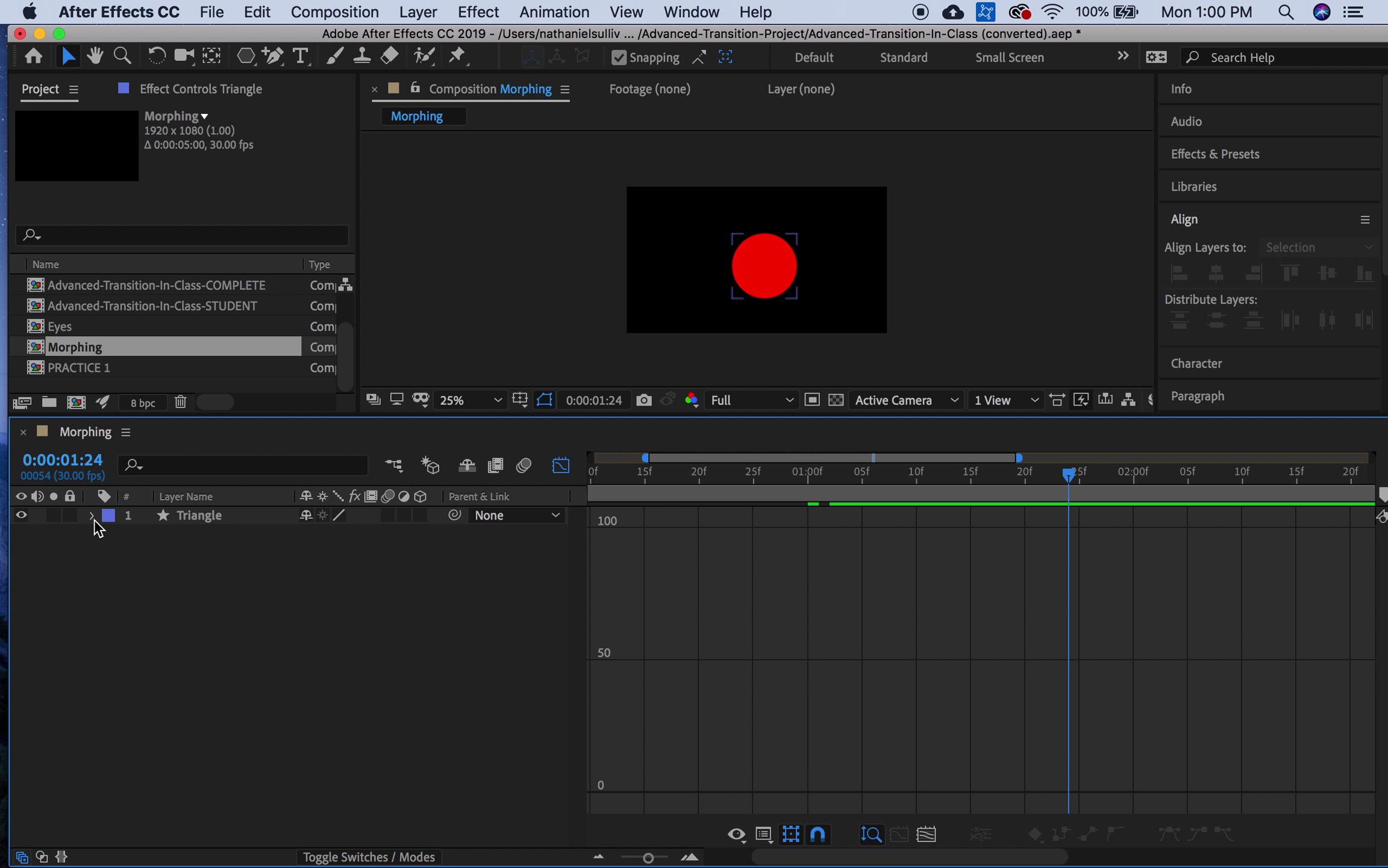
left_click(93, 516)
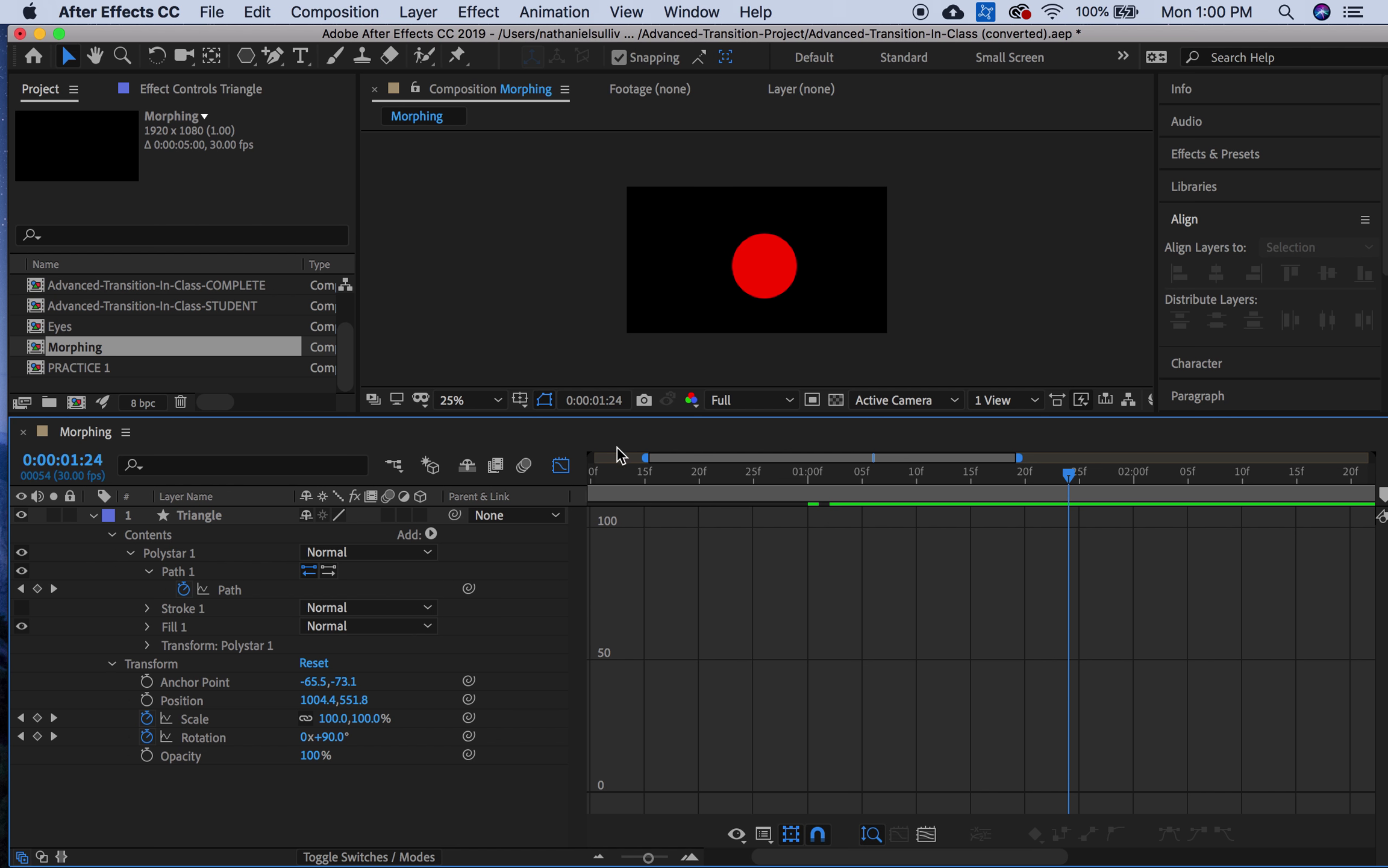
left_click(146, 681)
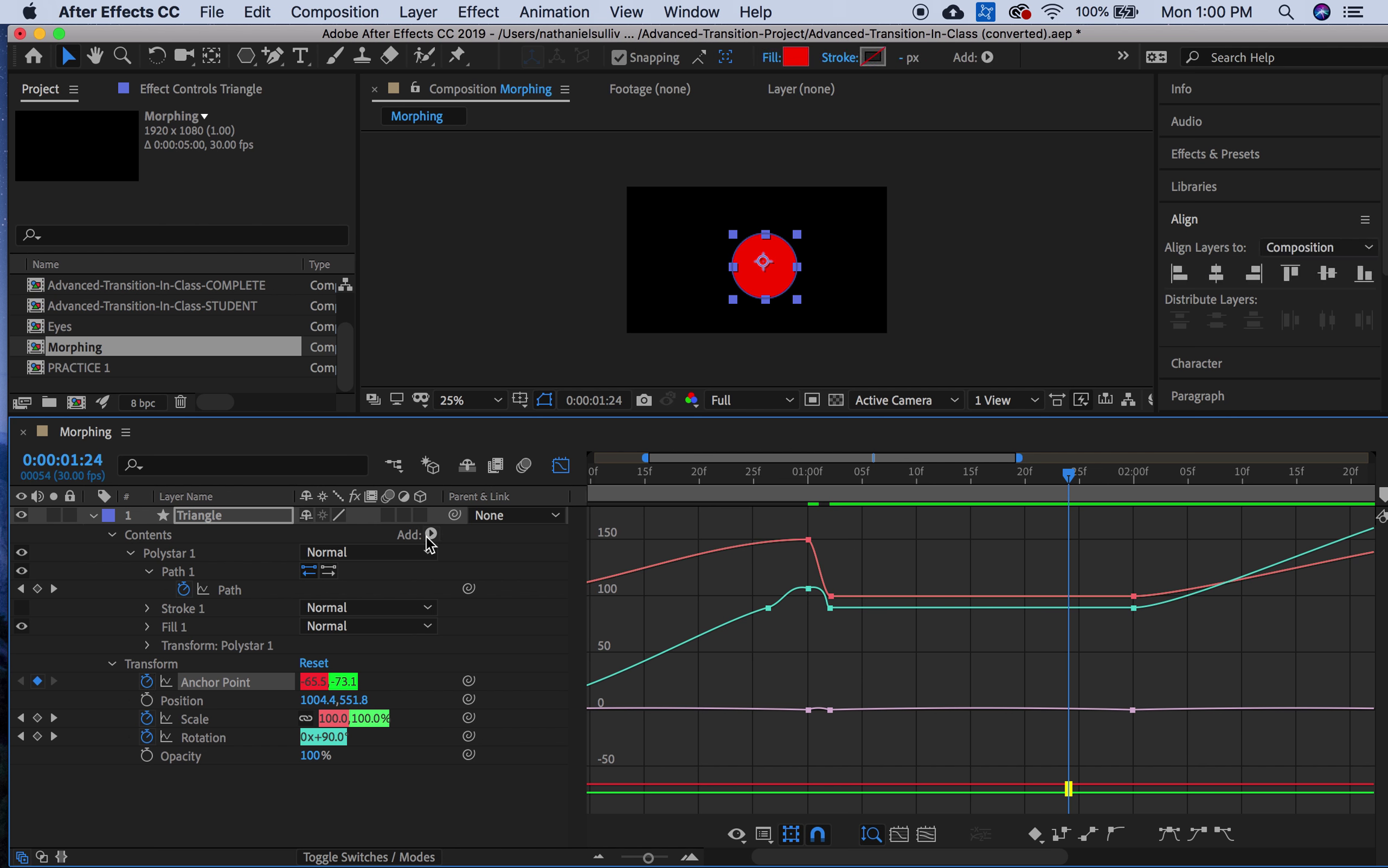
key("u")
left_click(333, 704)
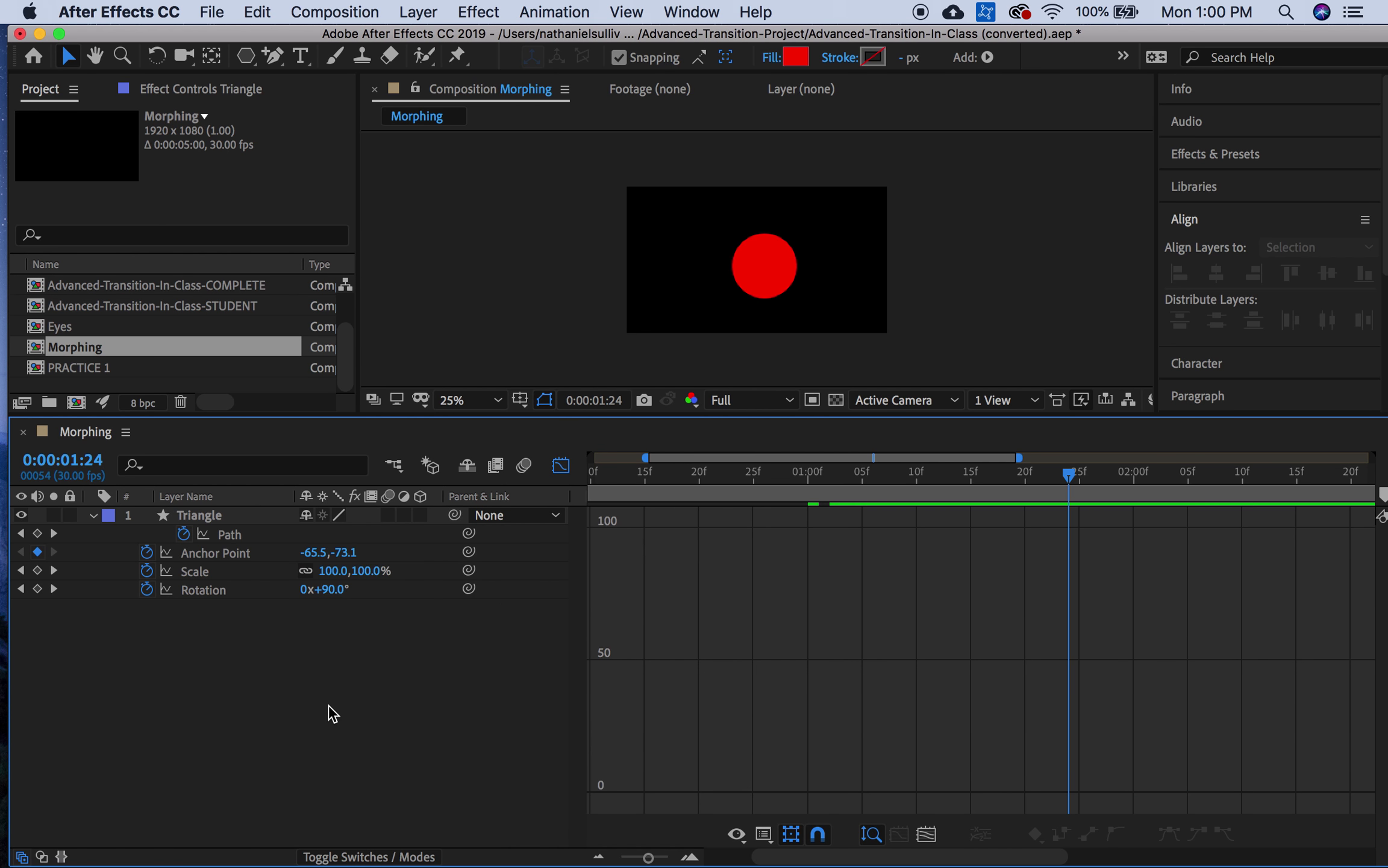
left_click(560, 466)
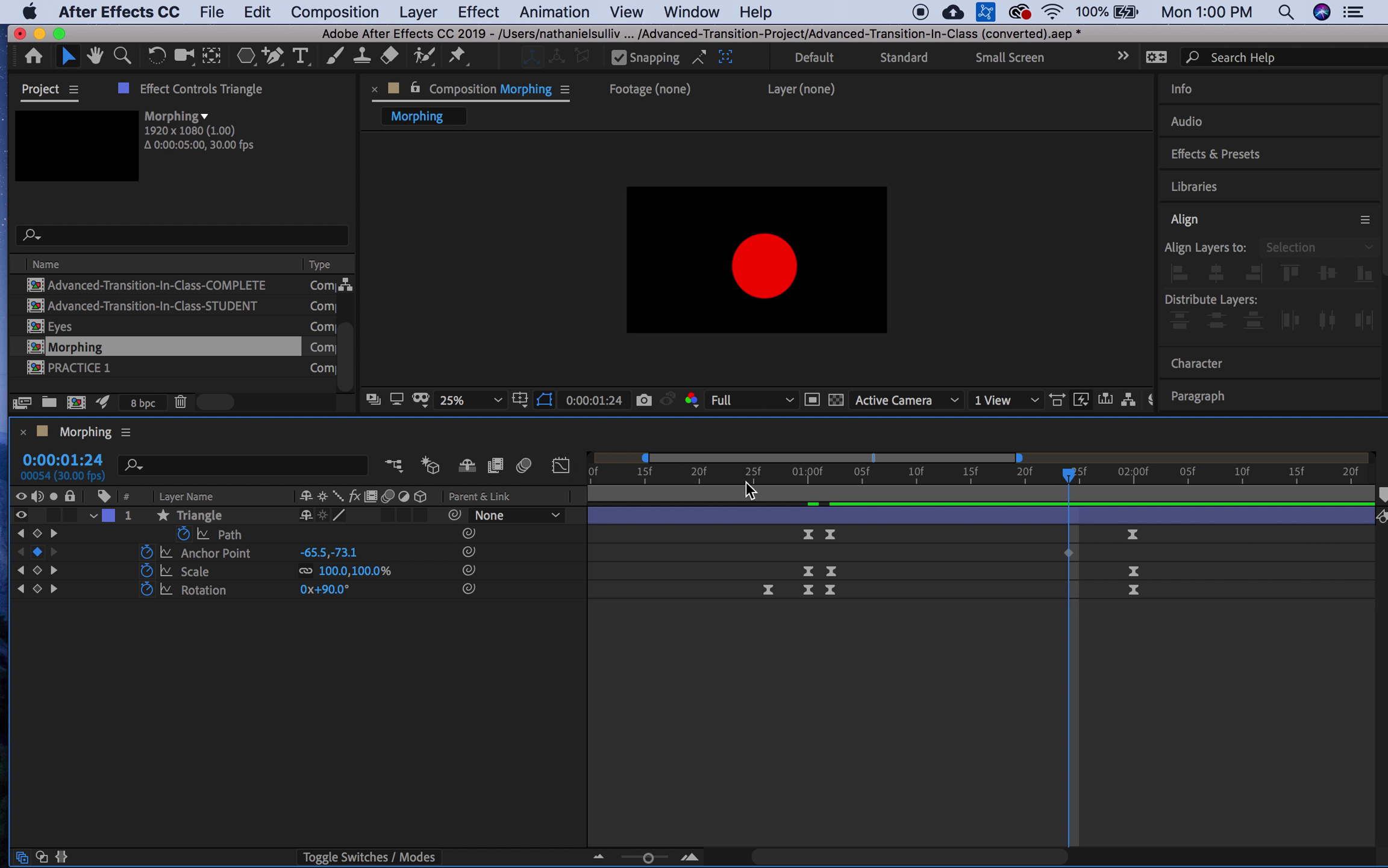
- Delete the Anchor Point keyframe at 0:00:01:24 and start Anchor Point keyframing at 0:00:00:00 instead
left_click(1070, 552)
key("Delete")
scroll(814, 593, "left", 3)
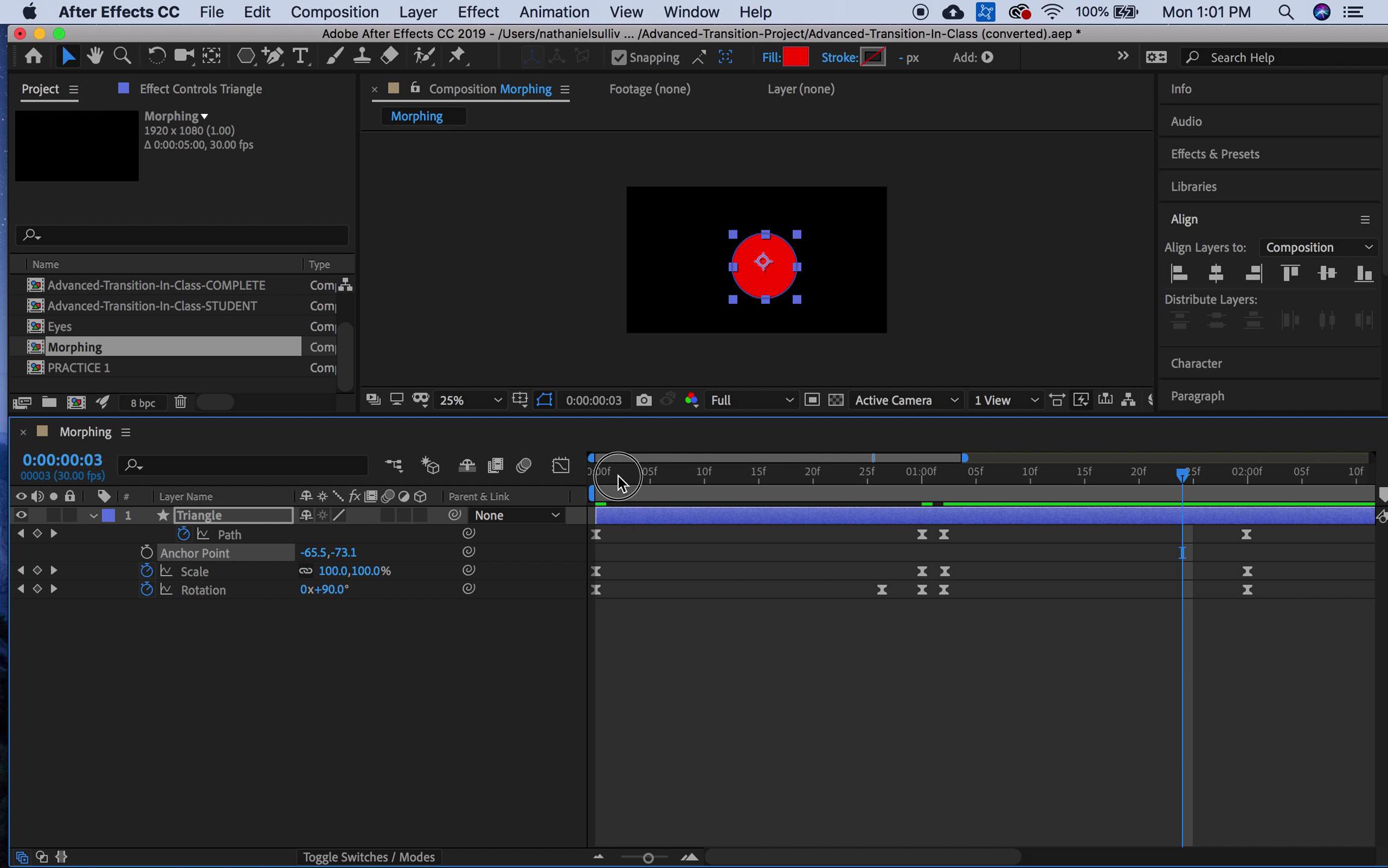
left_click_drag(621, 476, 546, 479)
left_click(147, 552)
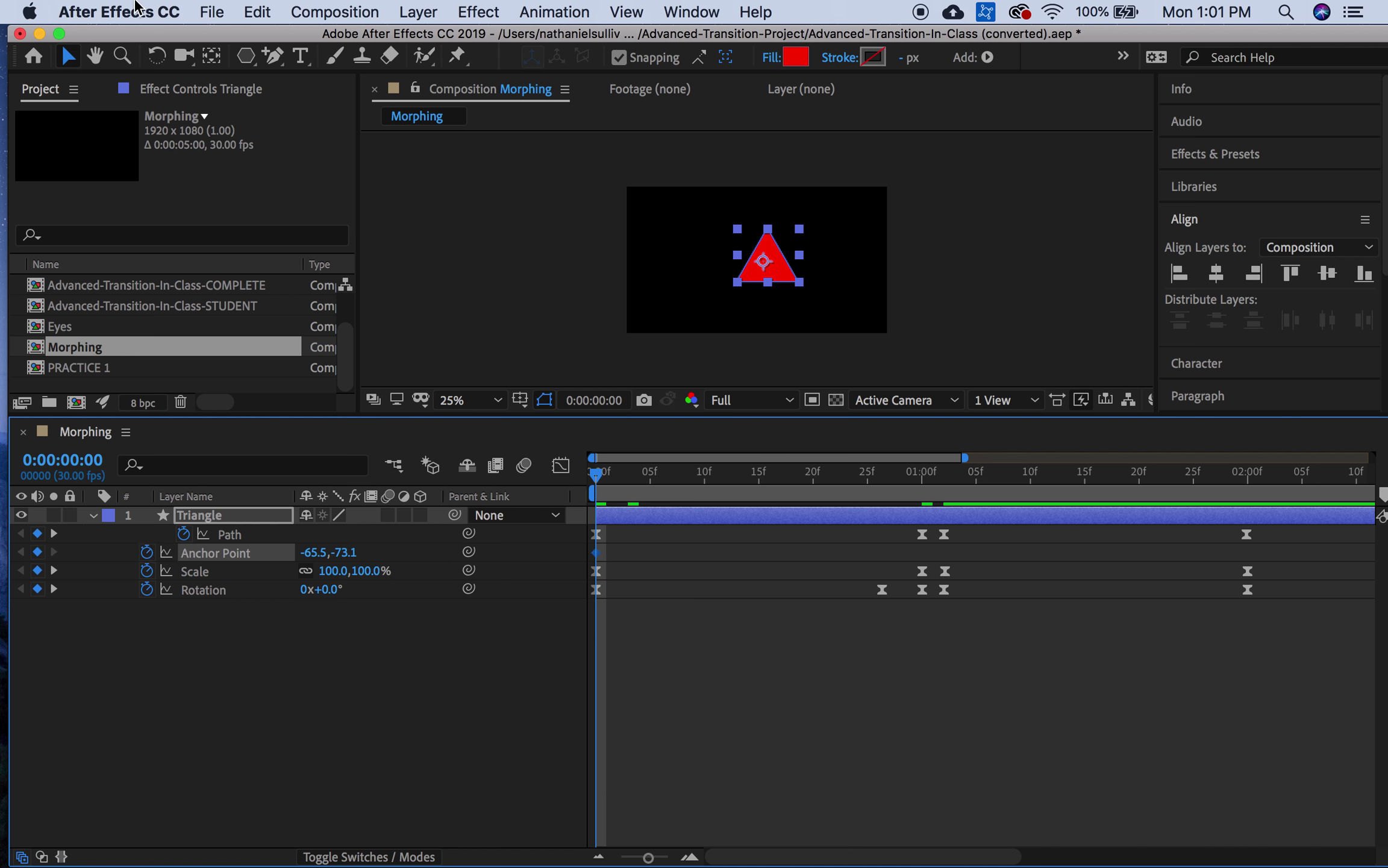
- Move the anchor point to the triangle's centre at 0:00:00:00 and to the circle's centre at 0:00:01:00
left_click(211, 56)
left_click_drag(765, 269, 767, 268)
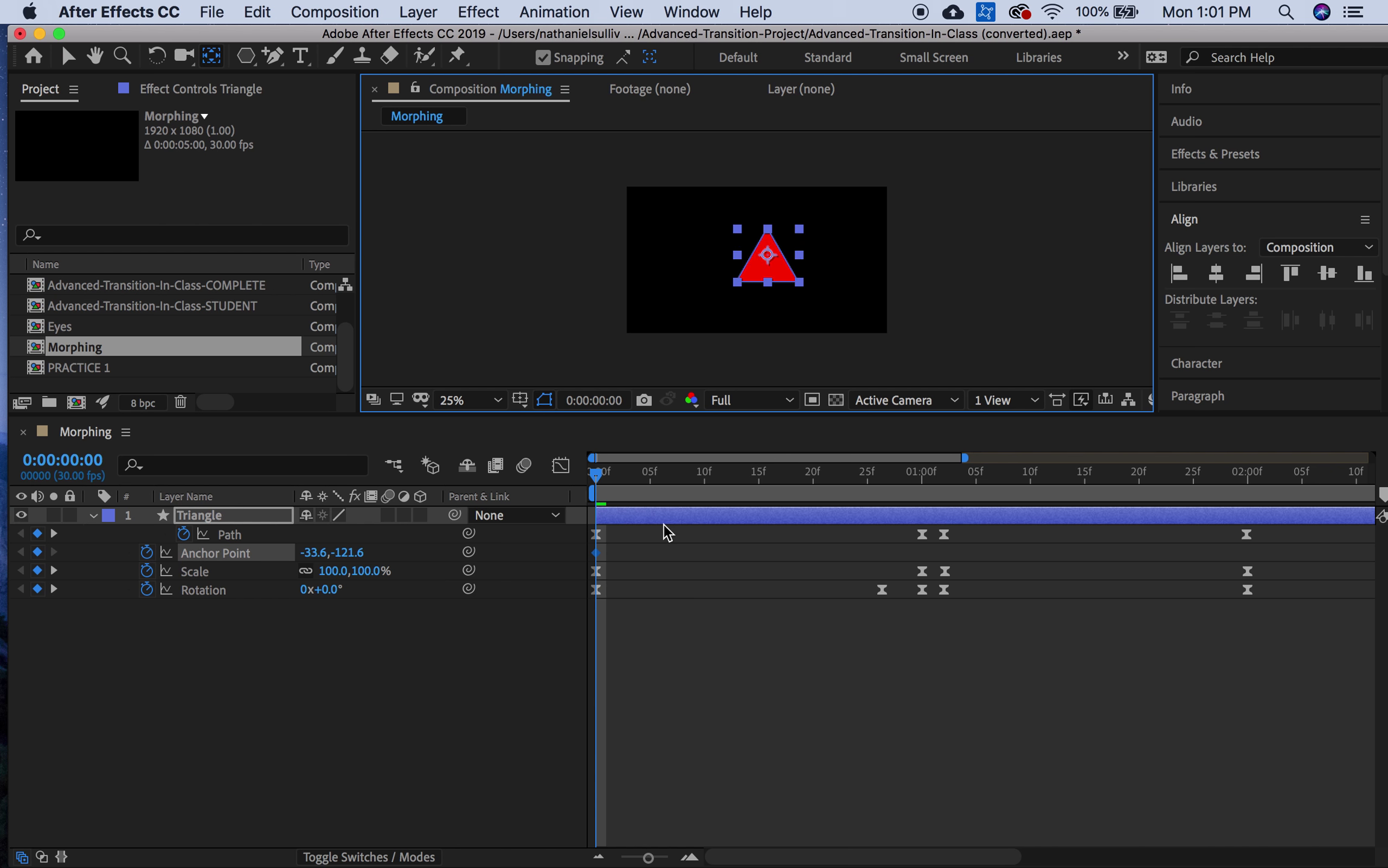
left_click_drag(609, 496, 921, 500)
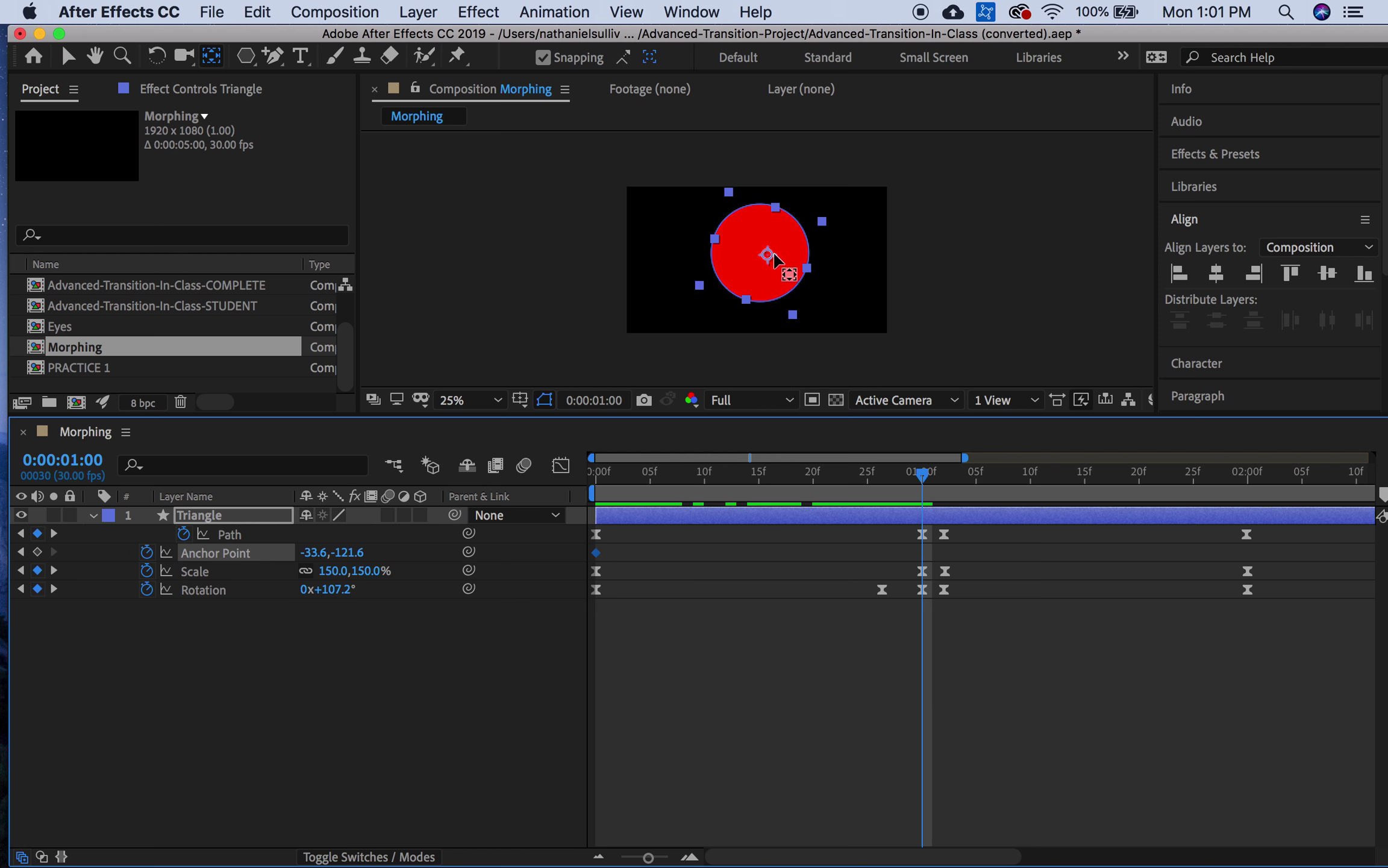
left_click_drag(768, 256, 760, 252)
- Add Anchor Point keyframes holding the circle's centre at 0:00:01:02 and 0:00:02:00
left_click_drag(916, 467, 943, 474)
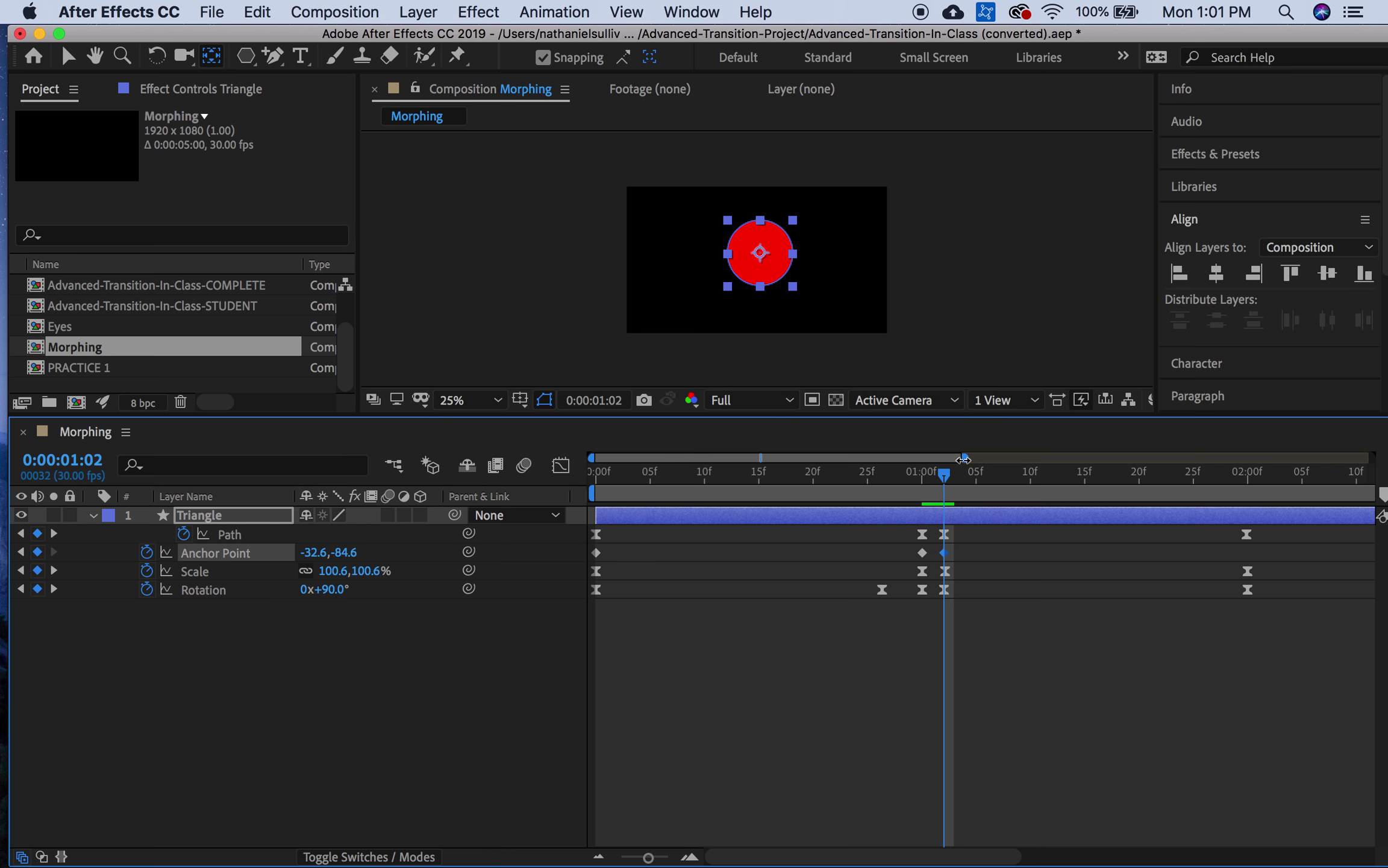
scroll(1082, 663, "right", 5)
left_click_drag(877, 474, 944, 476)
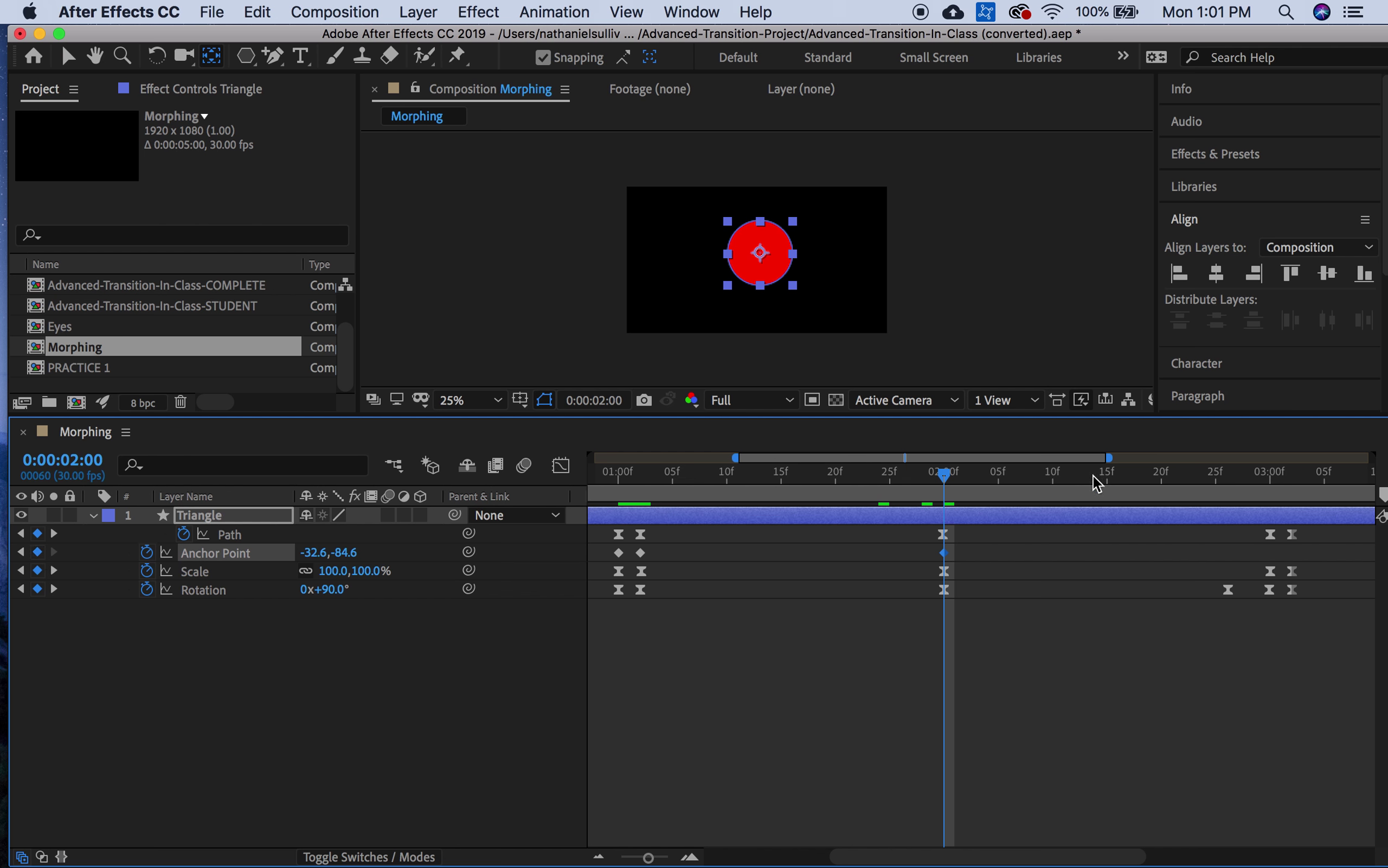
- Move the anchor point to the red square's centre at 0:00:03:00 and preview the animation
left_click_drag(1206, 474, 1270, 476)
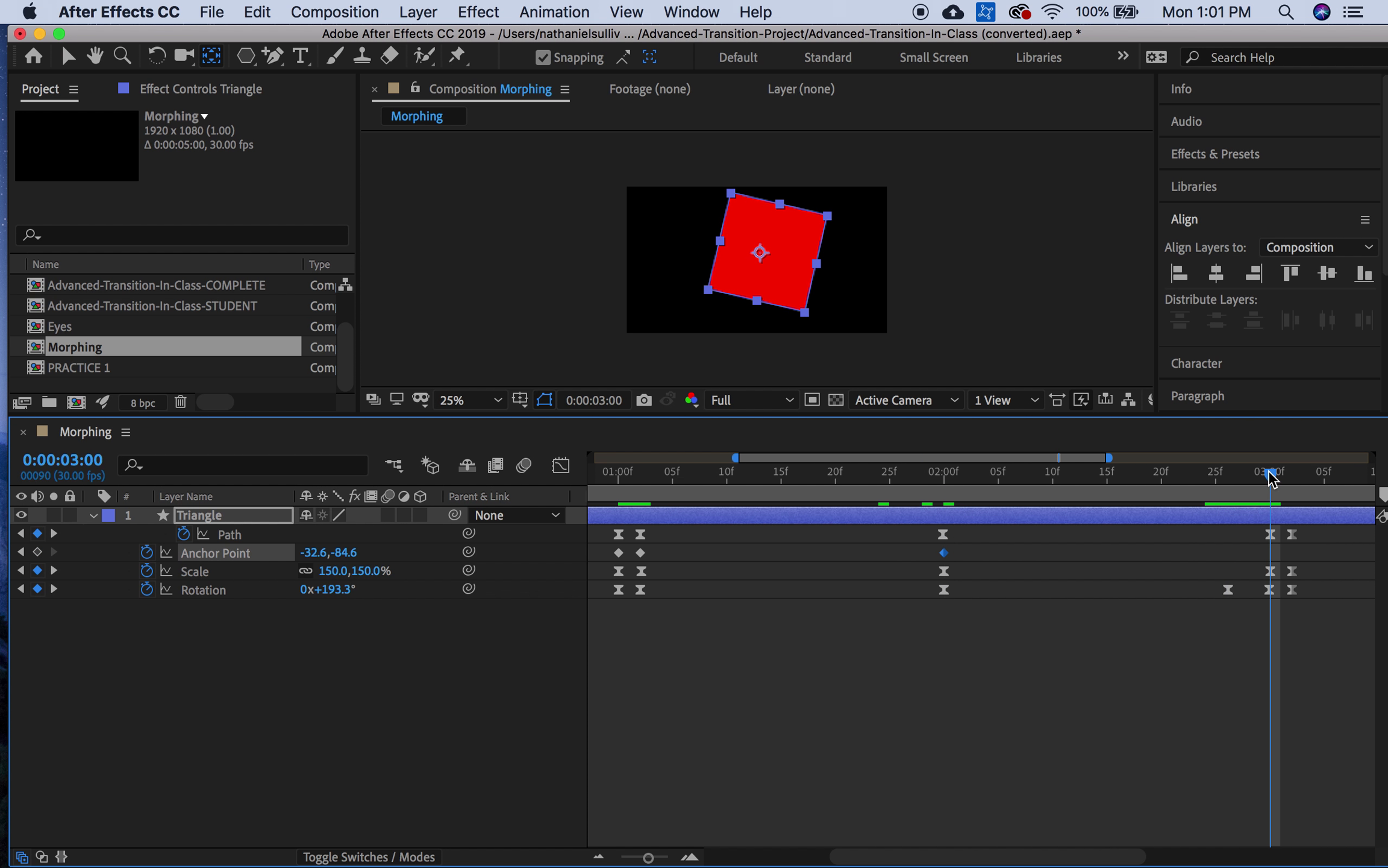
left_click(765, 259)
left_click_drag(764, 254, 772, 253)
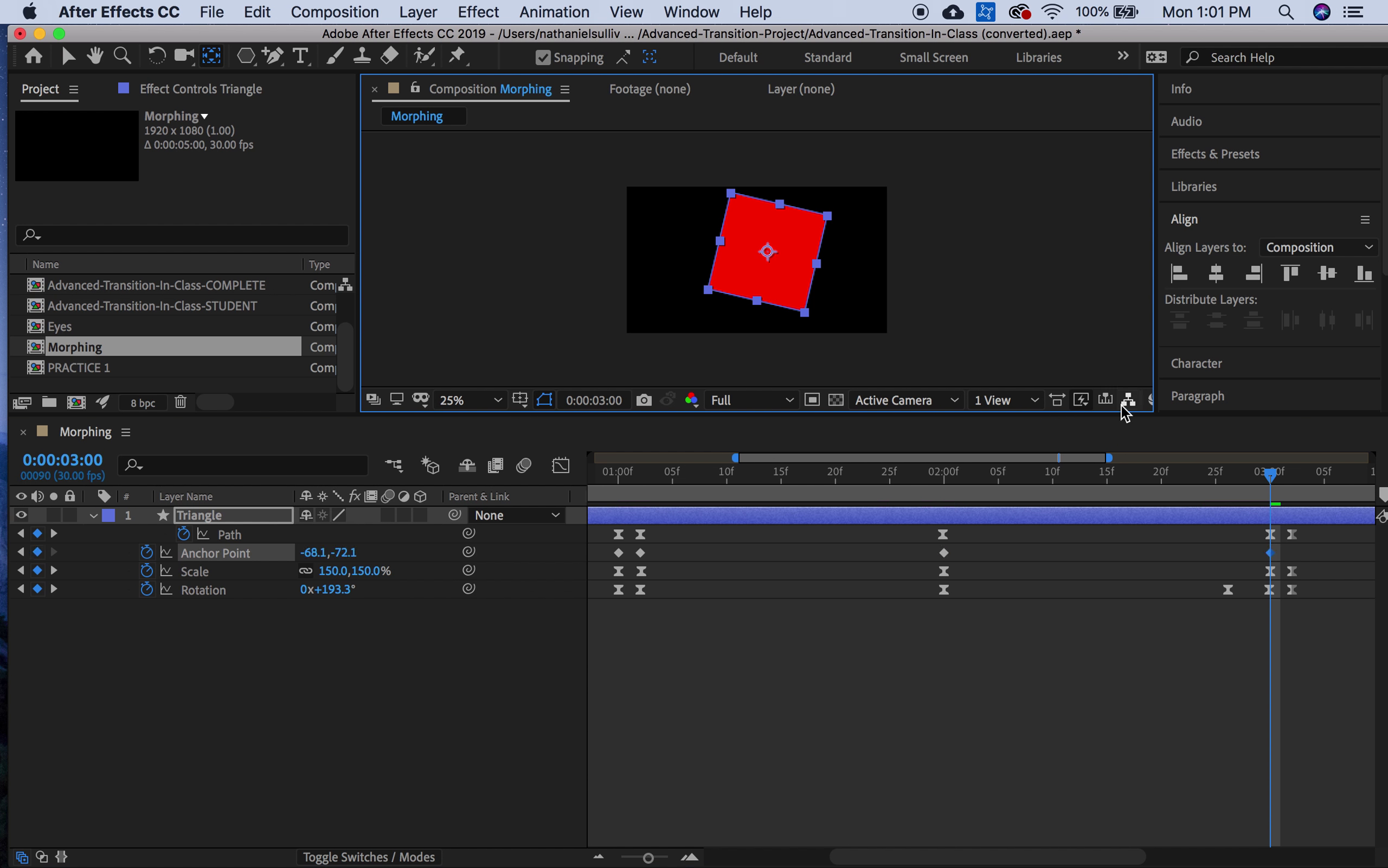
left_click_drag(1266, 490, 1283, 482)
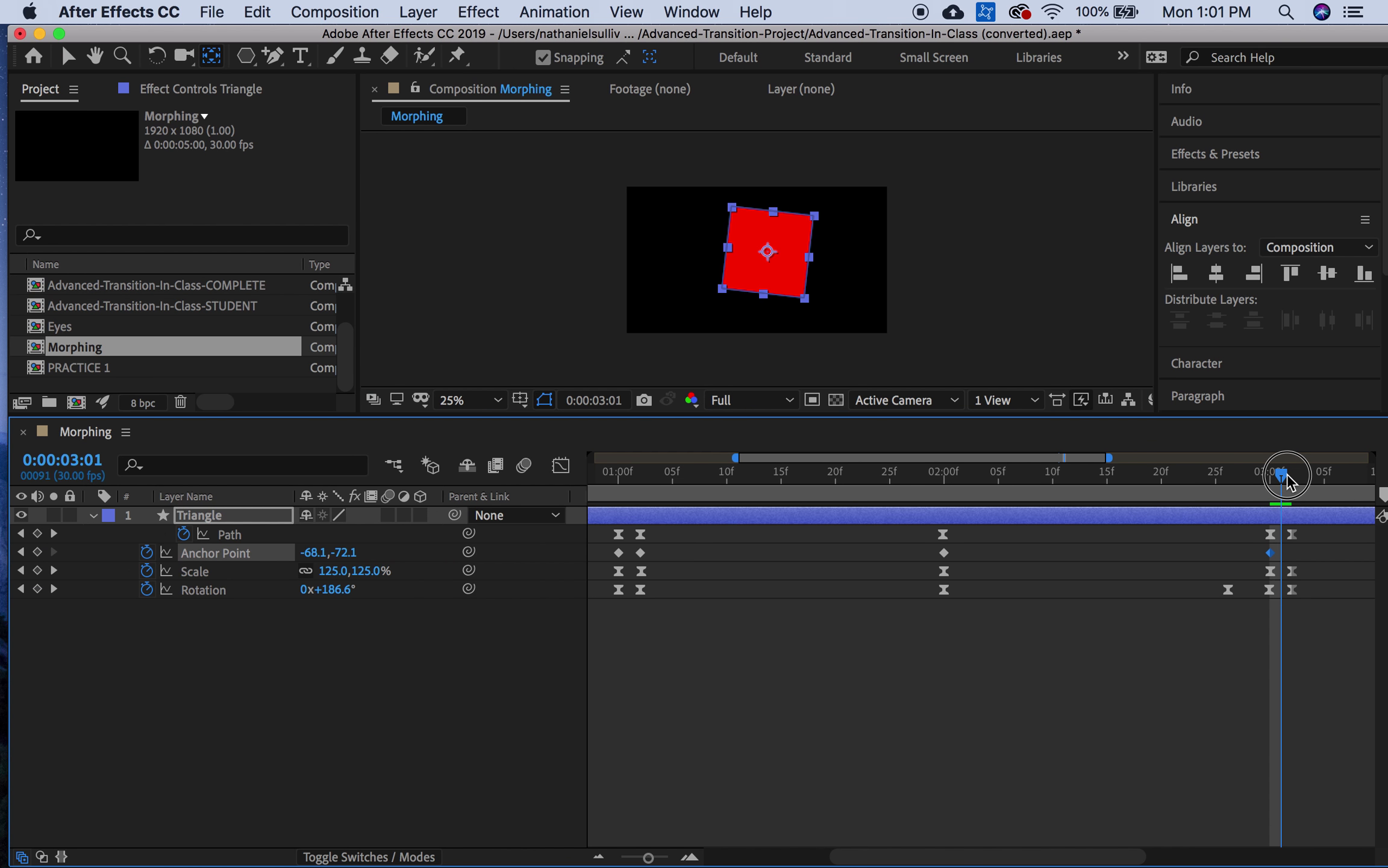
scroll(1286, 482, "right", 5)
key("space")
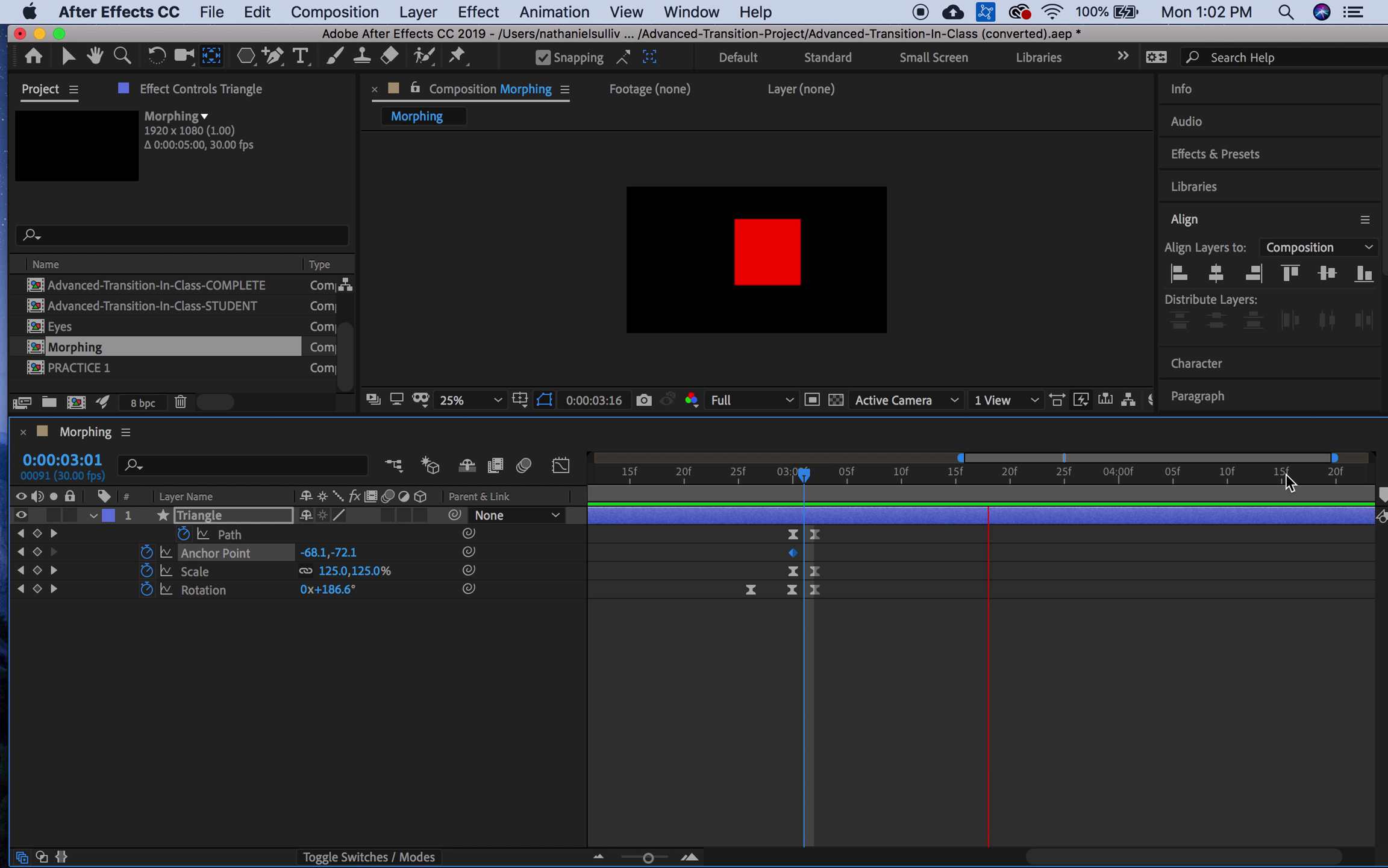
key("space")
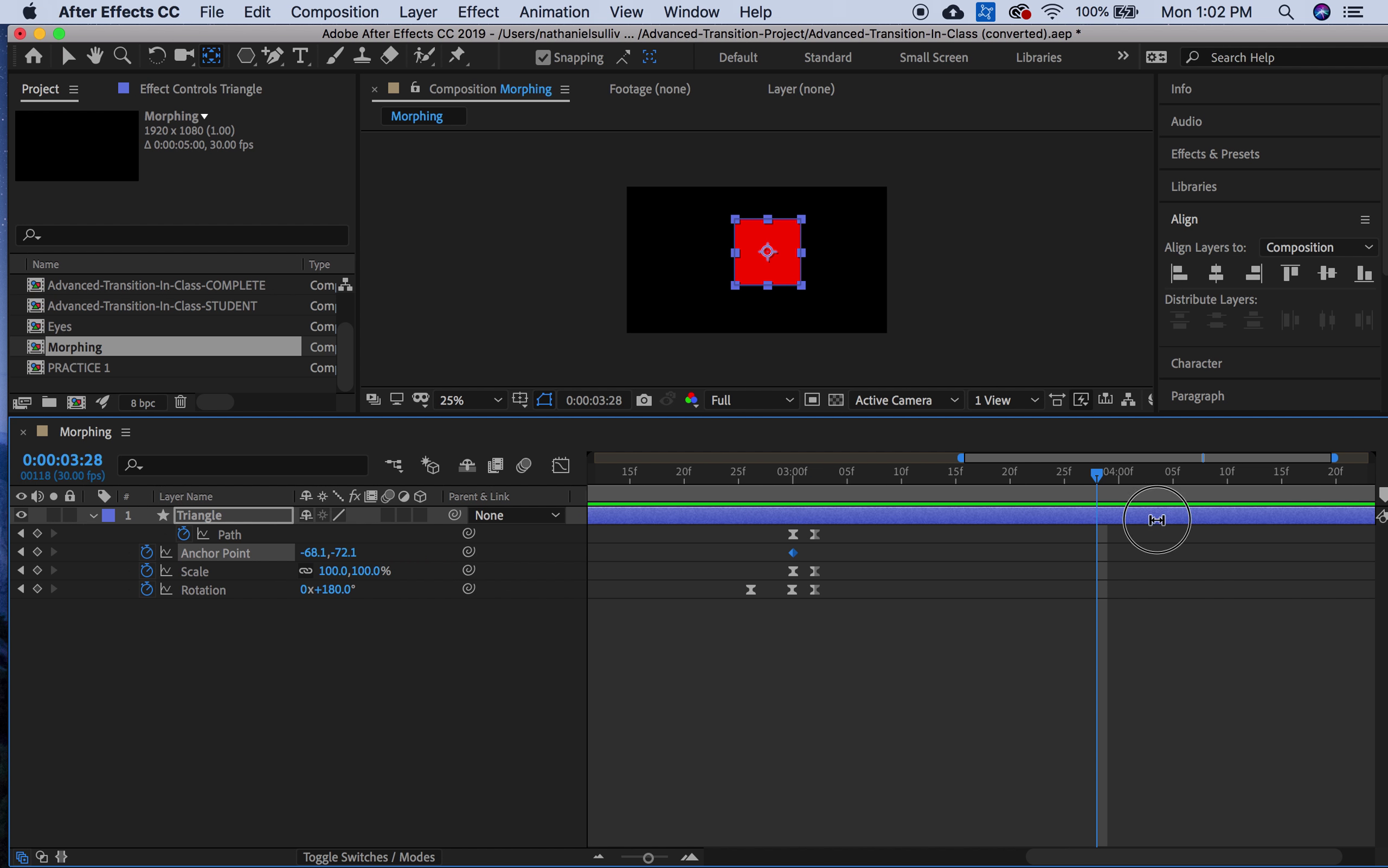
- Centre the Triangle layer horizontally and vertically in the composition, and preview the animation
left_click(1216, 272)
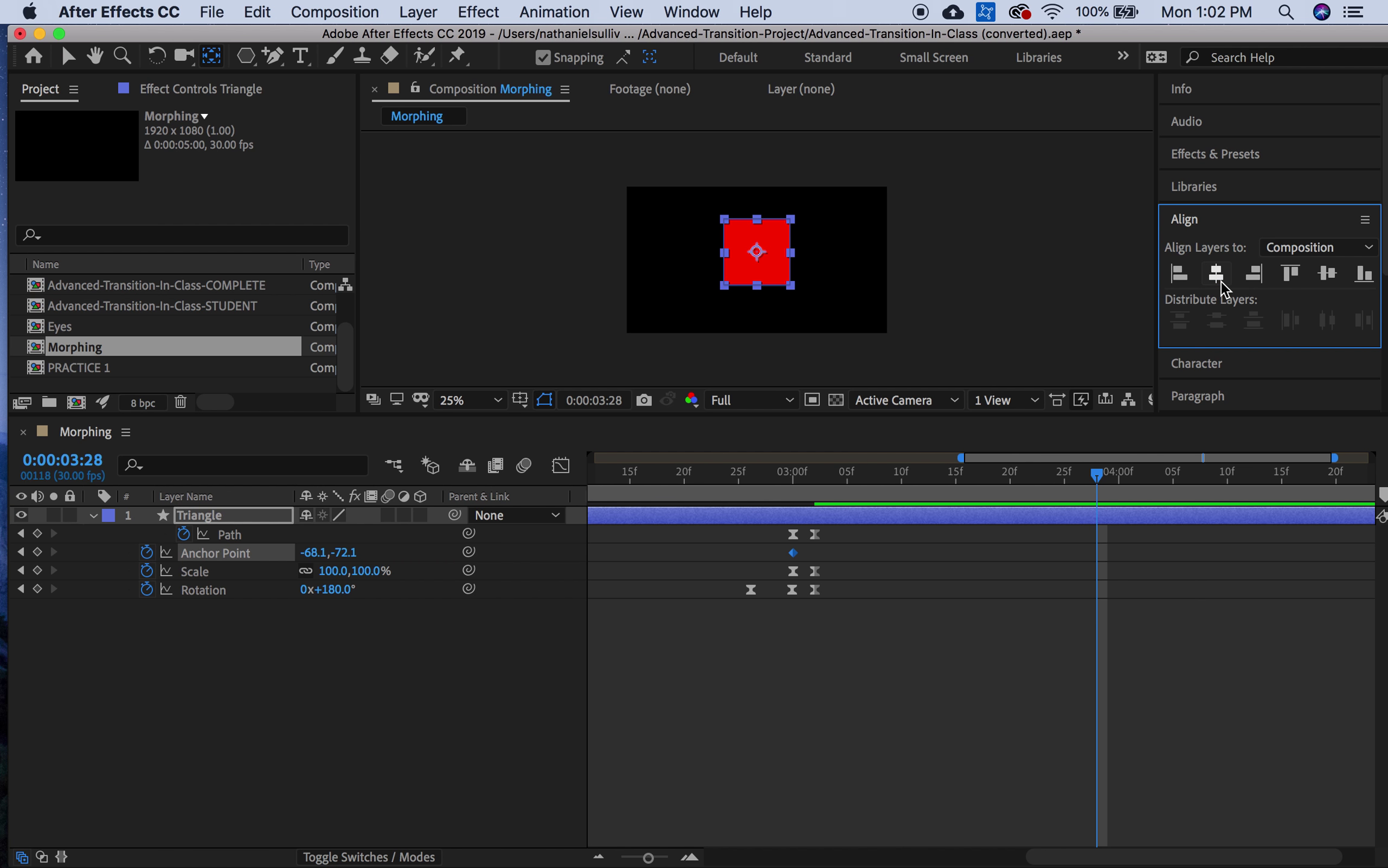
left_click(1327, 273)
left_click(902, 386)
key("space")
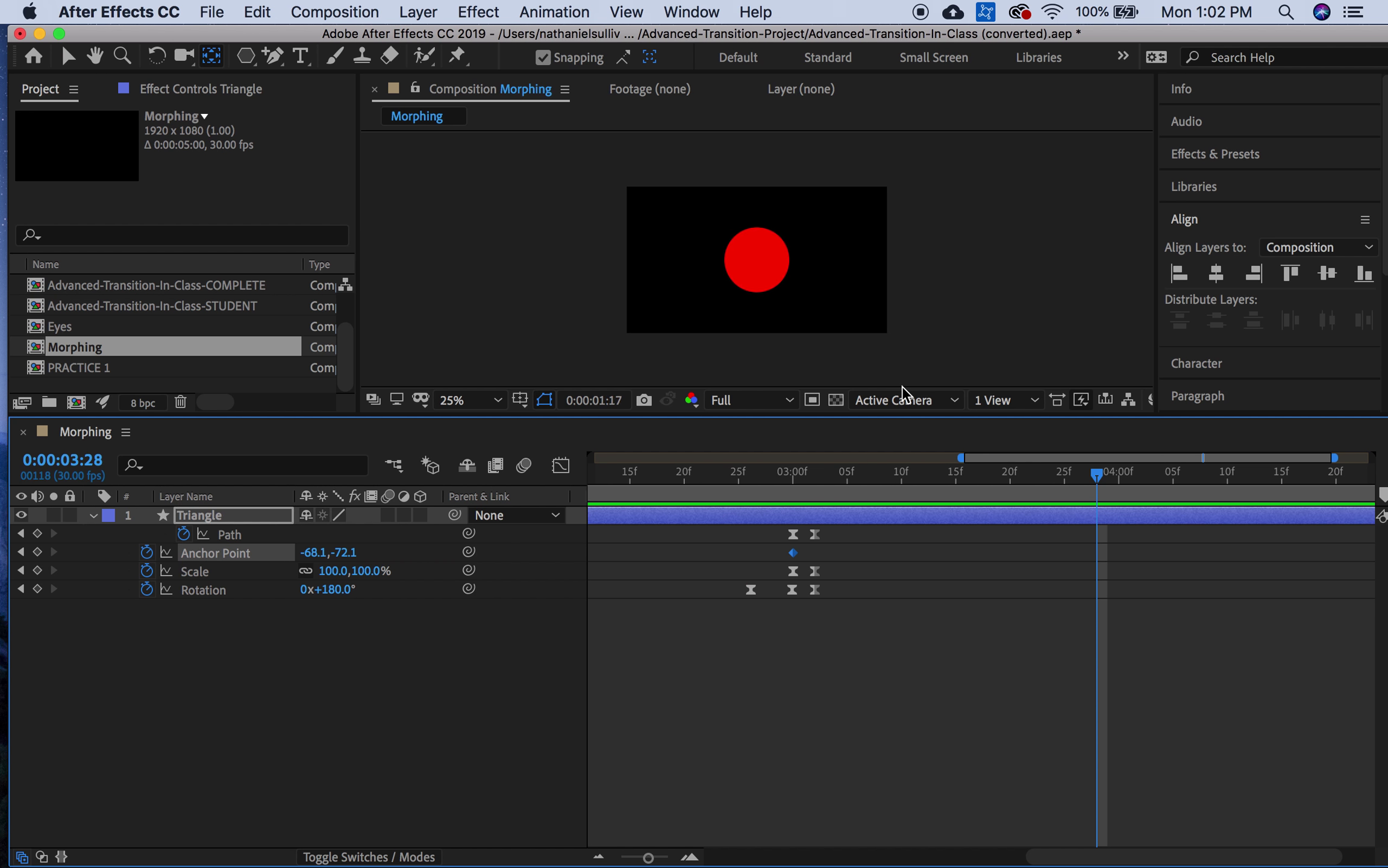
key("space")
- Show the Triangle layer's animated properties as graphs with the current time at 0:00:00:00
left_click(560, 467)
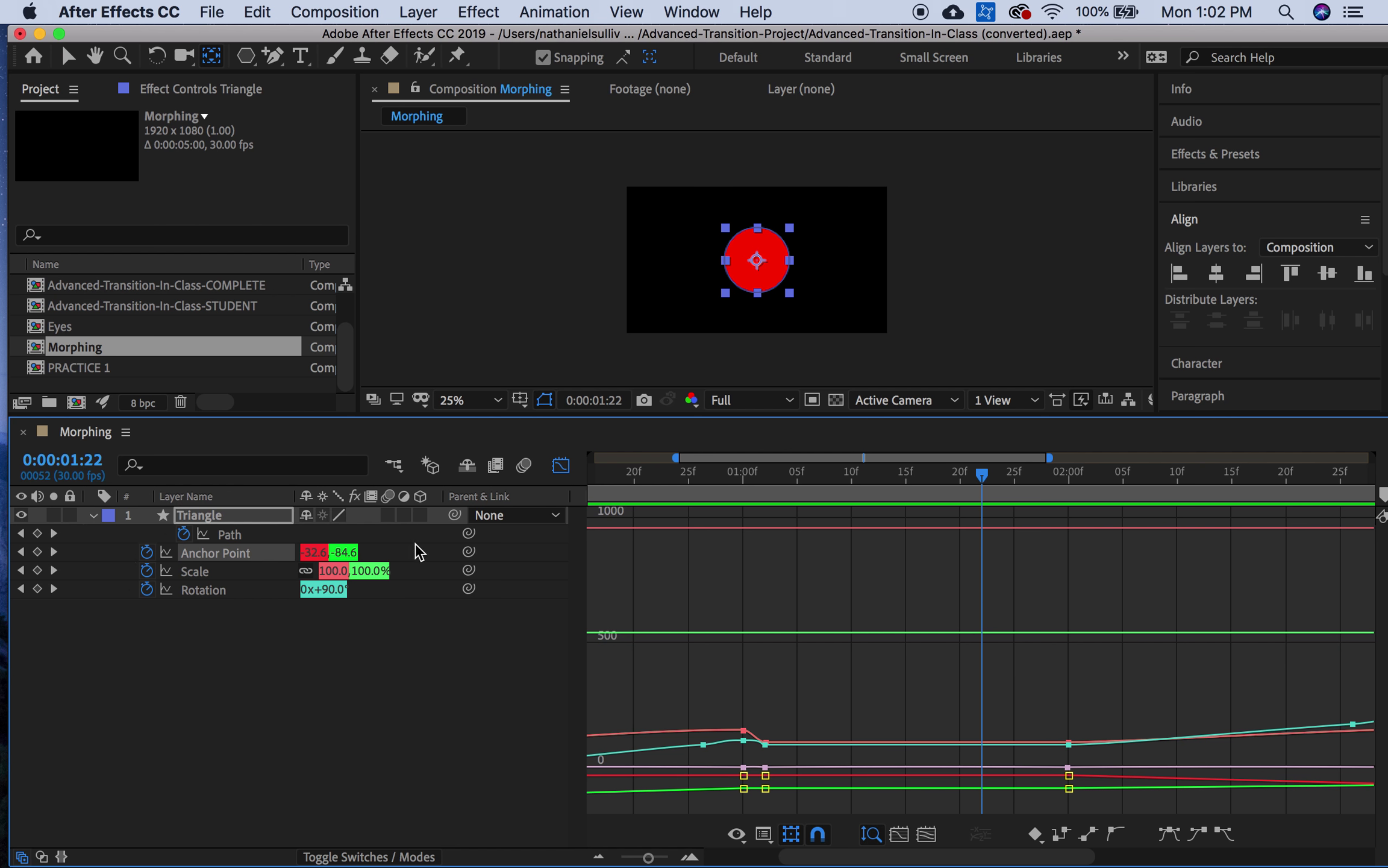
left_click_drag(690, 480, 549, 487)
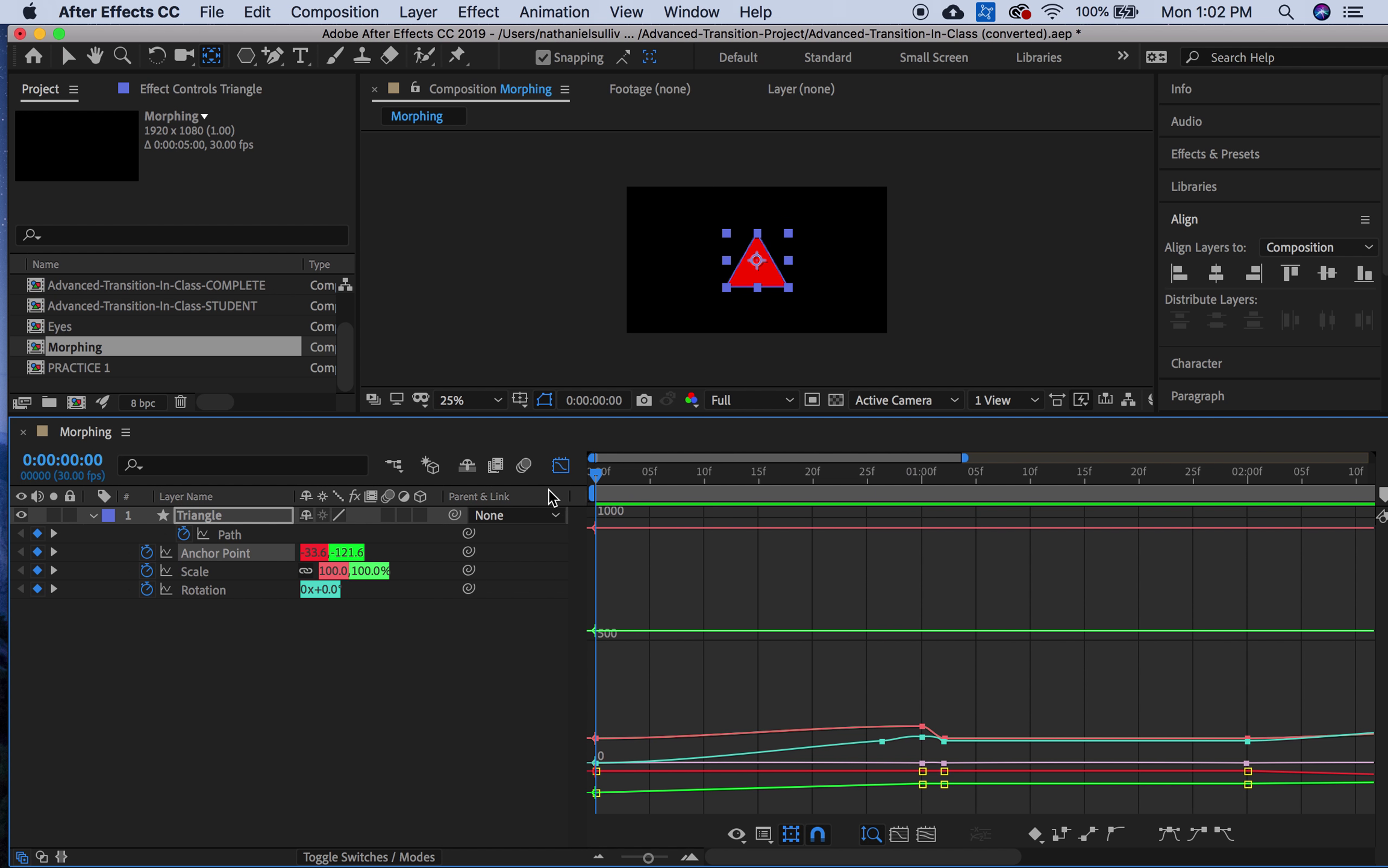